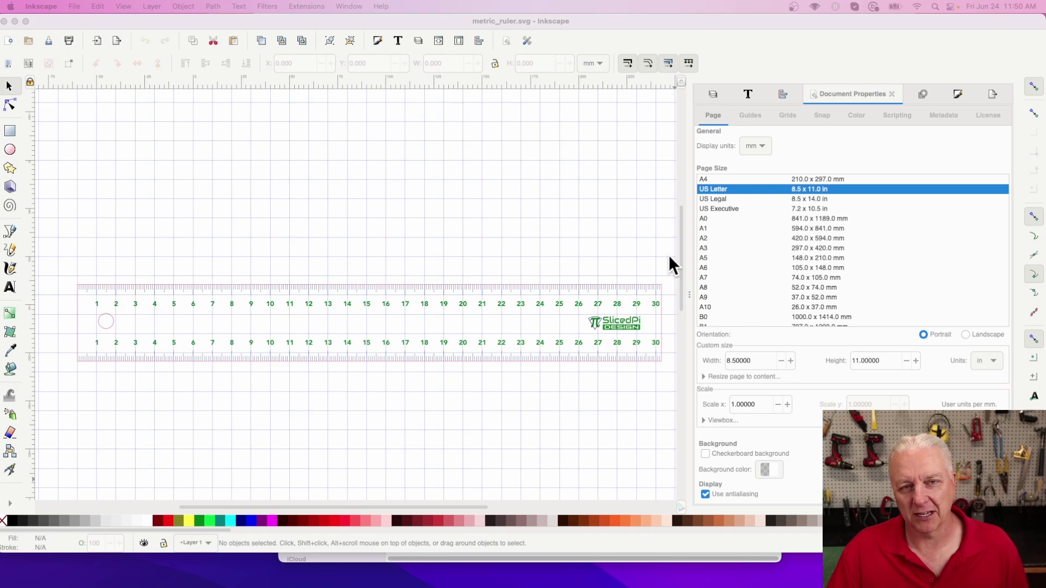
Select and deselect the ruler outline, then zoom in around numbers 4 to 14.
{"action": "left_click", "coordinate": [661, 317]}
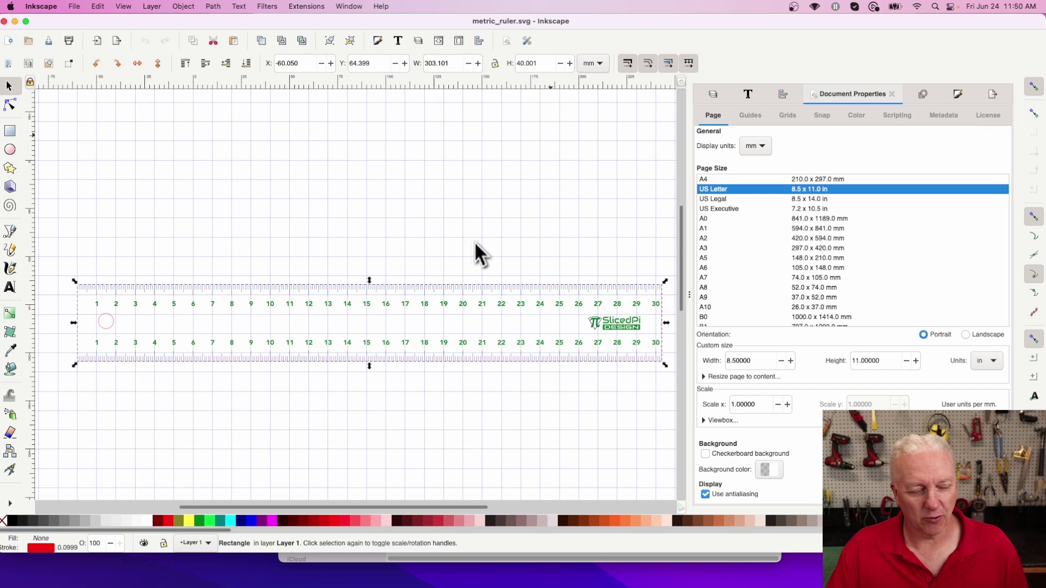
{"action": "left_click", "coordinate": [182, 382]}
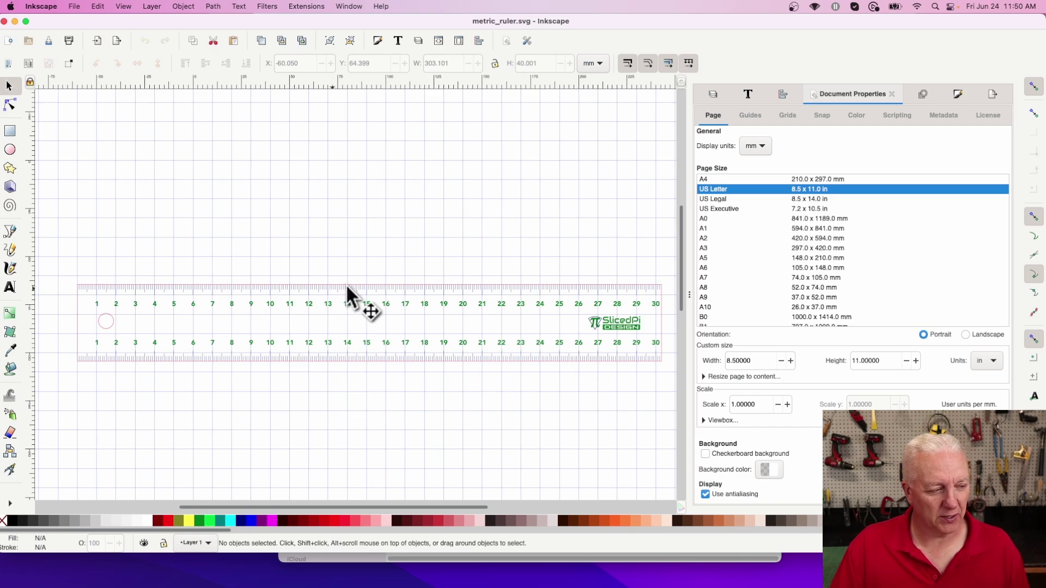
{"action": "key", "text": "alt"}
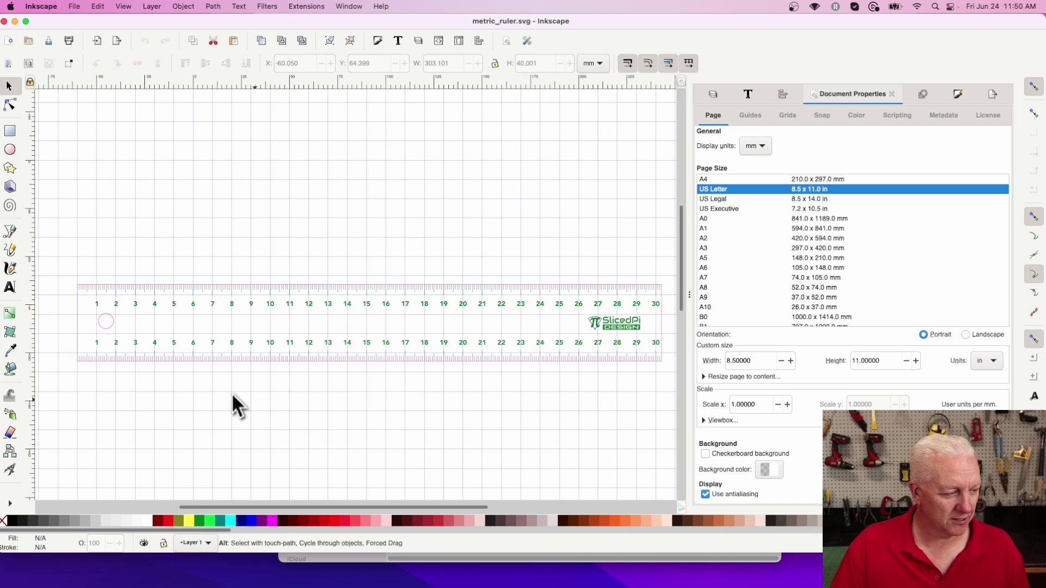
{"action": "scroll", "coordinate": [196, 392], "scroll_direction": "up", "scroll_amount": 2}
{"action": "scroll", "coordinate": [198, 335], "scroll_direction": "up", "scroll_amount": 1}
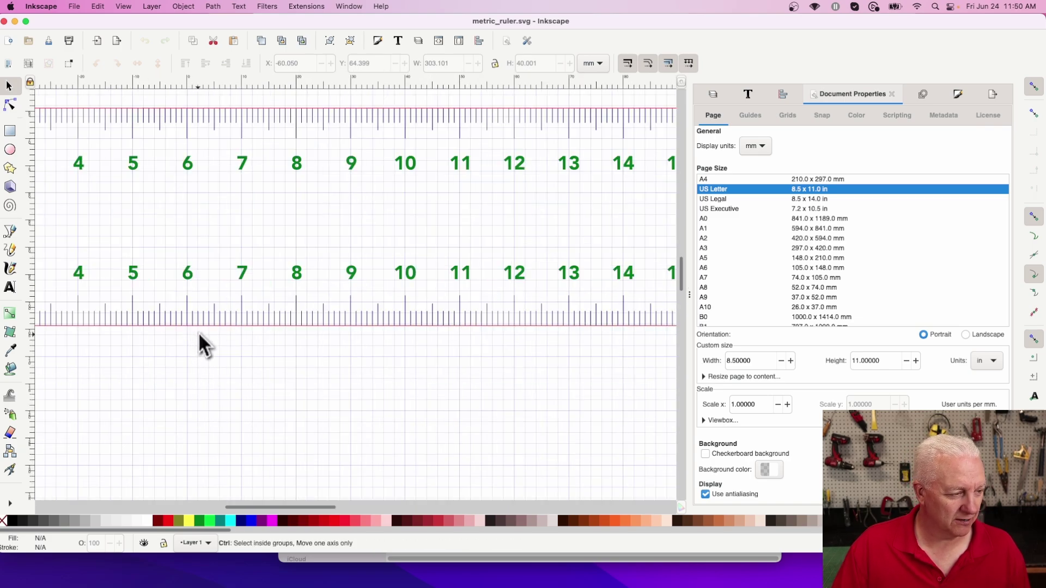
Draw a vertical line about 8 mm long below the ruler with the Bezier tool.
{"action": "left_click", "coordinate": [10, 233]}
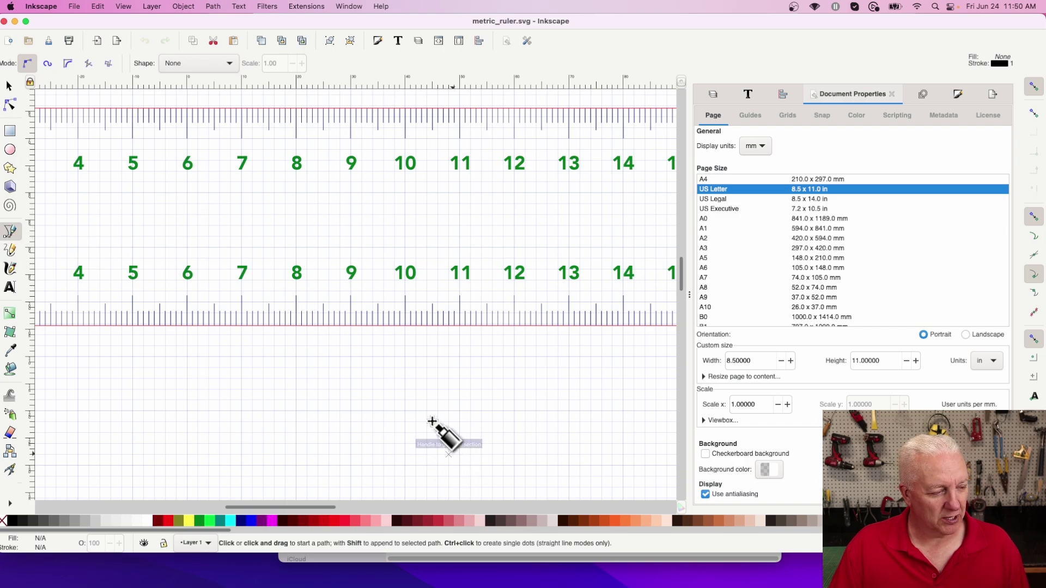
{"action": "left_click_drag", "start_coordinate": [350, 357], "coordinate": [351, 402]}
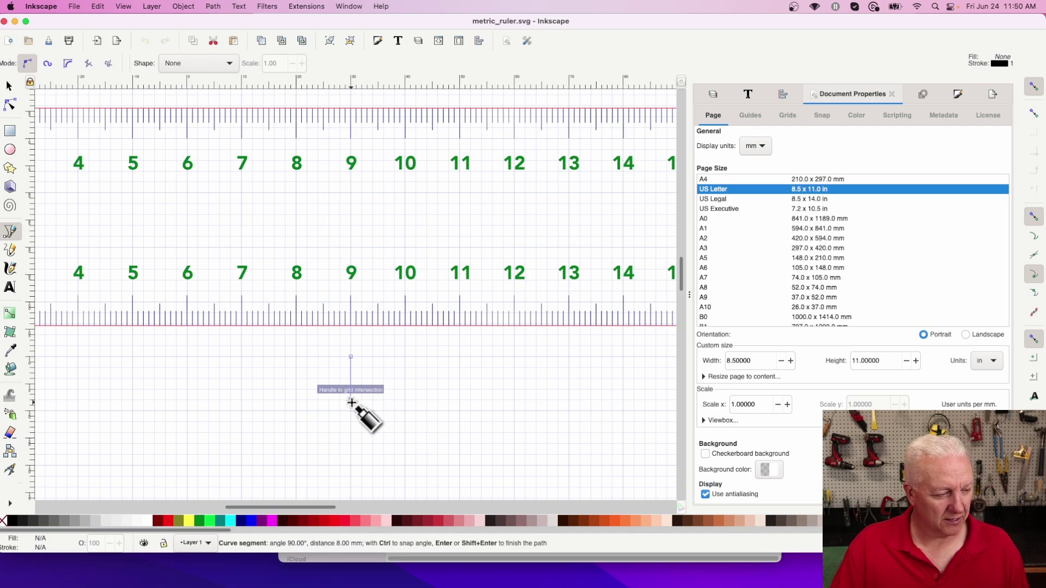
{"action": "key", "text": "Return"}
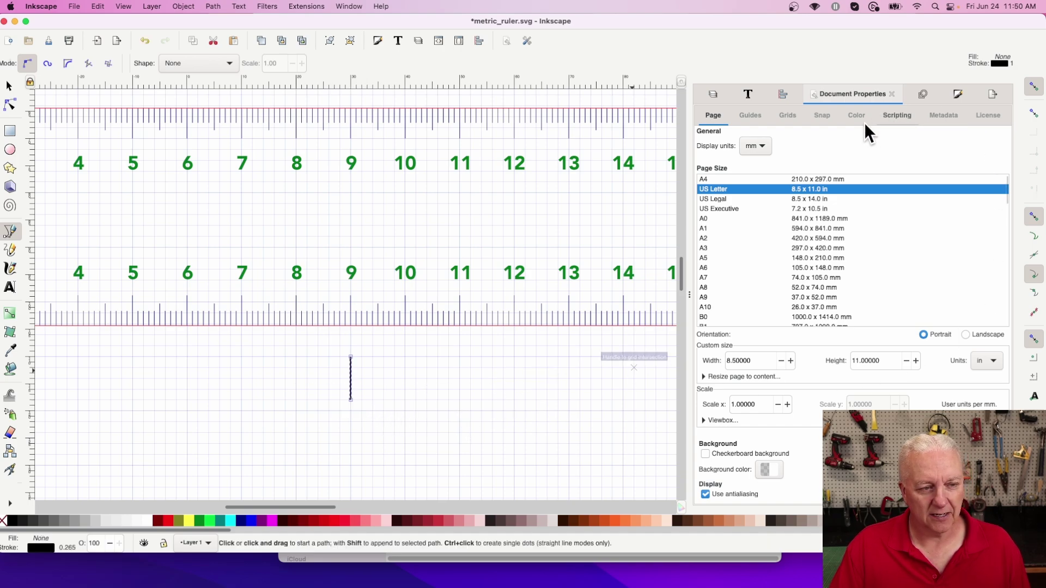
Set the new line's stroke width to 0.1 mm in Fill and Stroke.
{"action": "left_click", "coordinate": [959, 94]}
{"action": "left_click", "coordinate": [833, 115]}
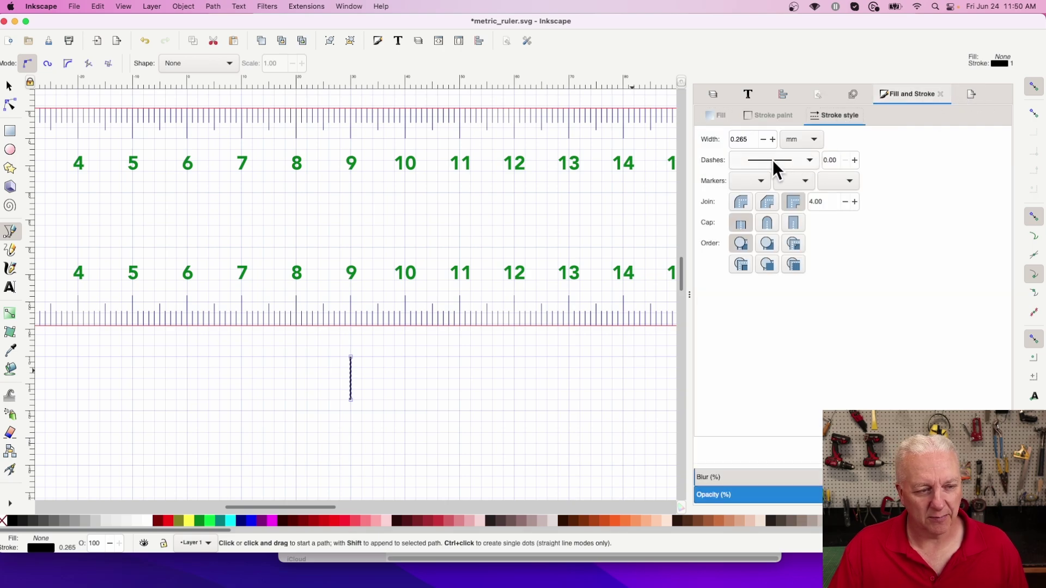
{"action": "double_click", "coordinate": [753, 139]}
{"action": "type", "text": "0.2"}
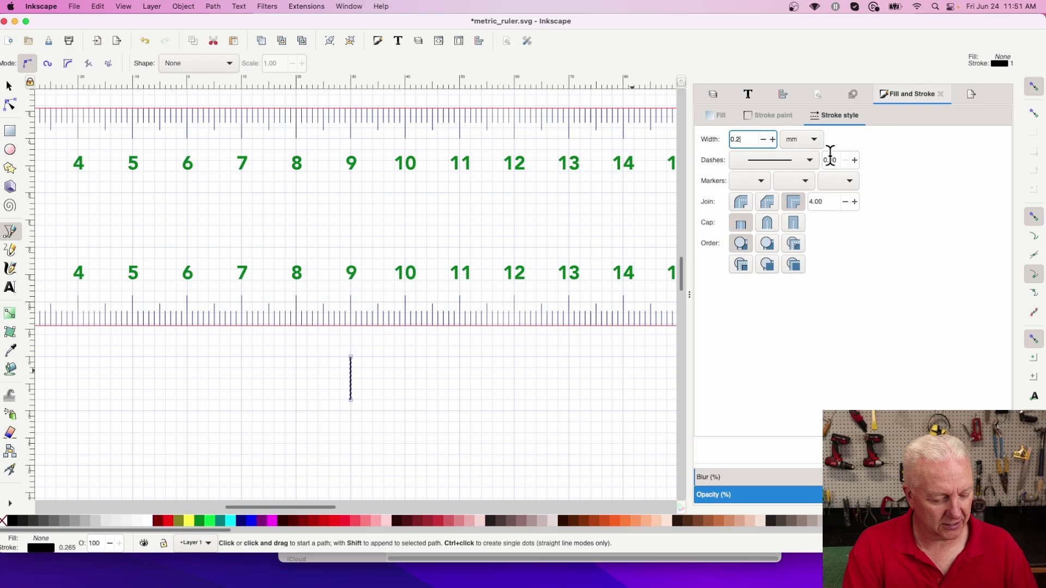
{"action": "type", "text": "1"}
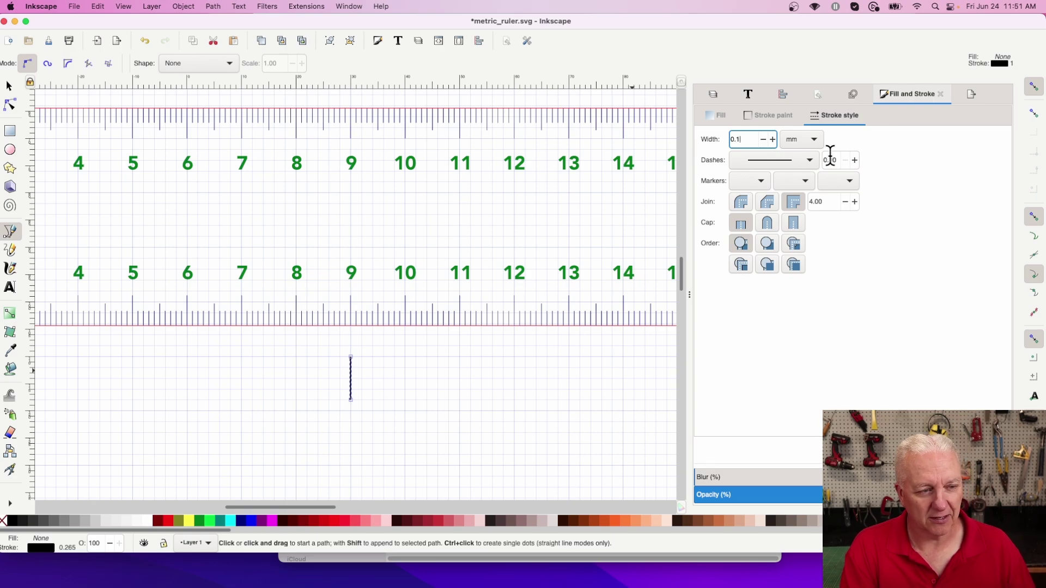
{"action": "key", "text": "Return"}
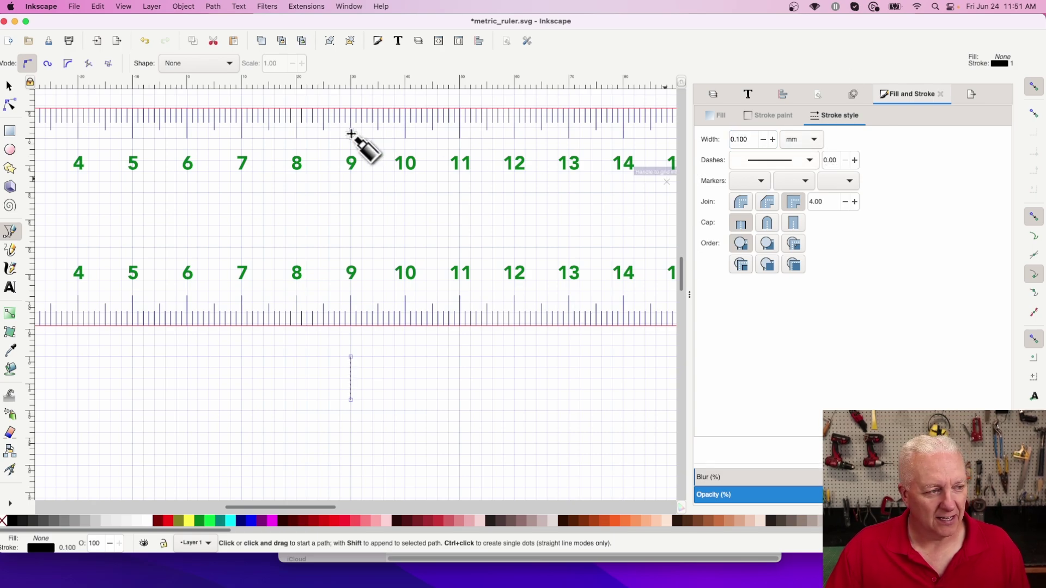
{"action": "left_click", "coordinate": [9, 86]}
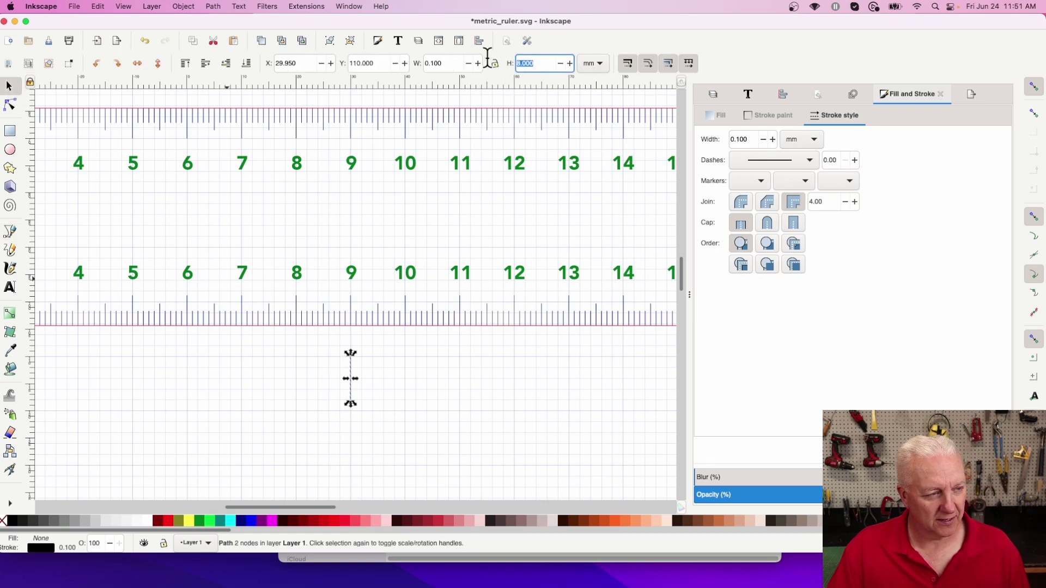
Resize the line to 2 mm tall, check it zoomed in, and reselect it.
{"action": "double_click", "coordinate": [526, 63]}
{"action": "type", "text": "2"}
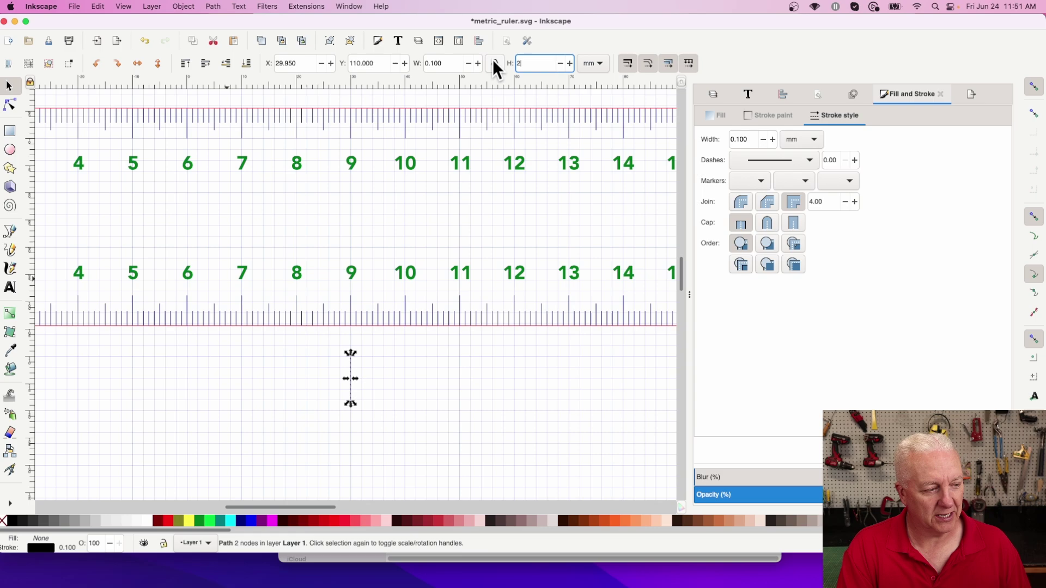
{"action": "key", "text": "Return"}
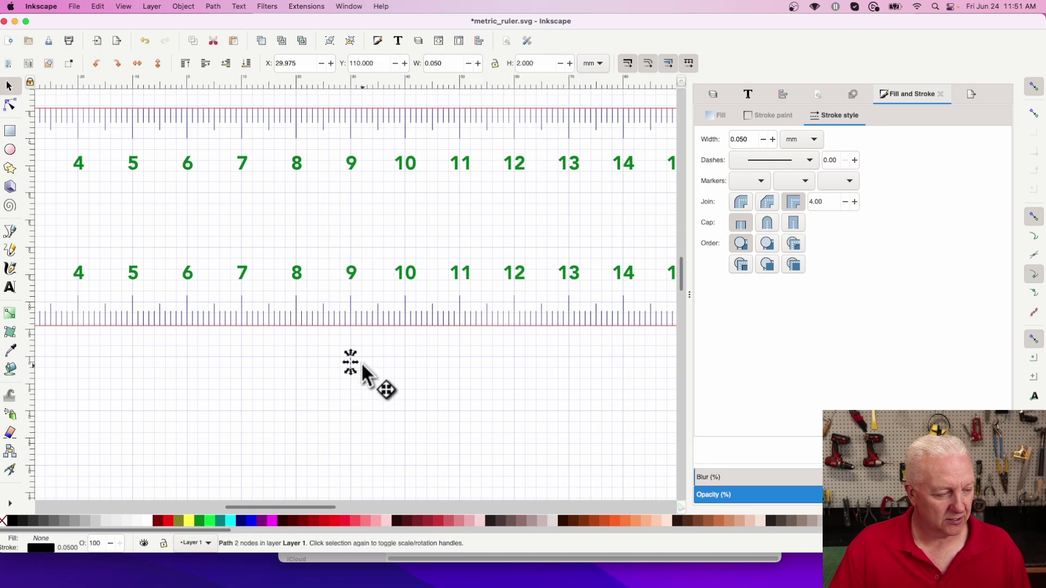
{"action": "scroll", "coordinate": [358, 365], "scroll_direction": "up", "scroll_amount": 8}
{"action": "scroll", "coordinate": [322, 335], "scroll_direction": "down", "scroll_amount": 4}
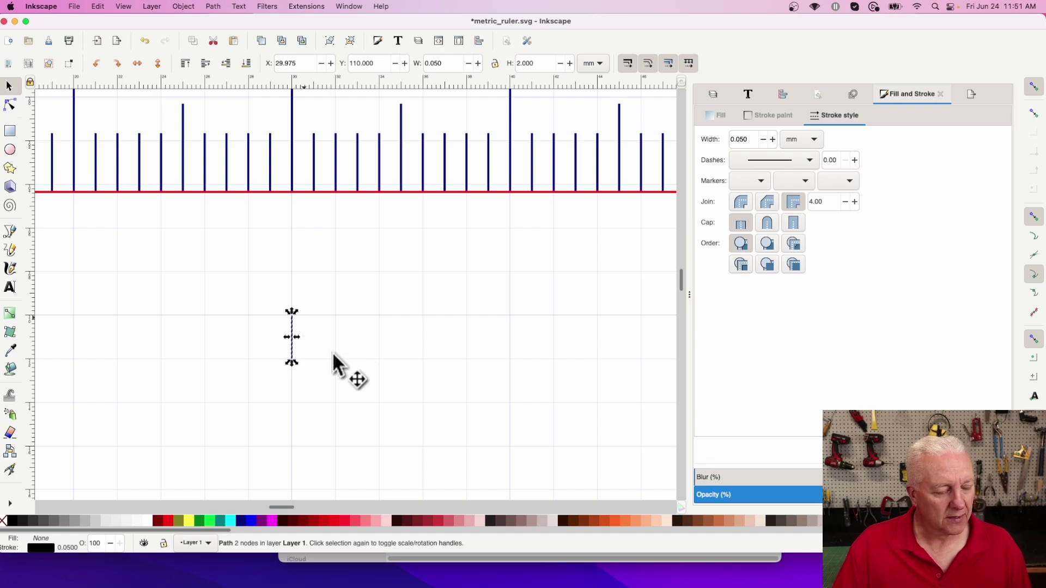
{"action": "left_click", "coordinate": [360, 433]}
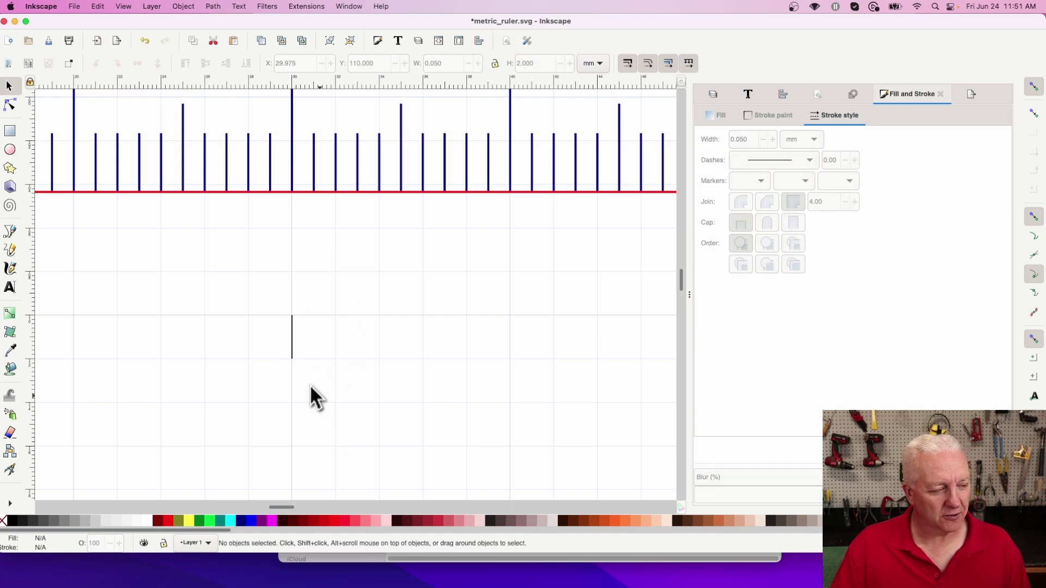
{"action": "left_click", "coordinate": [292, 339]}
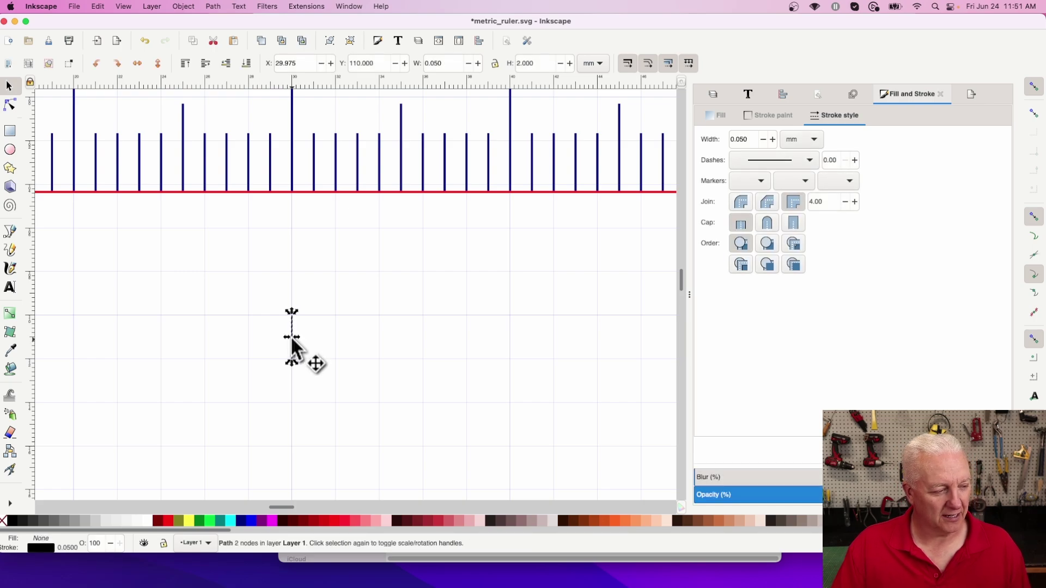
Duplicate the 2 mm tick and move the copy 1 mm right to X 30.975 mm.
{"action": "right_click", "coordinate": [292, 338]}
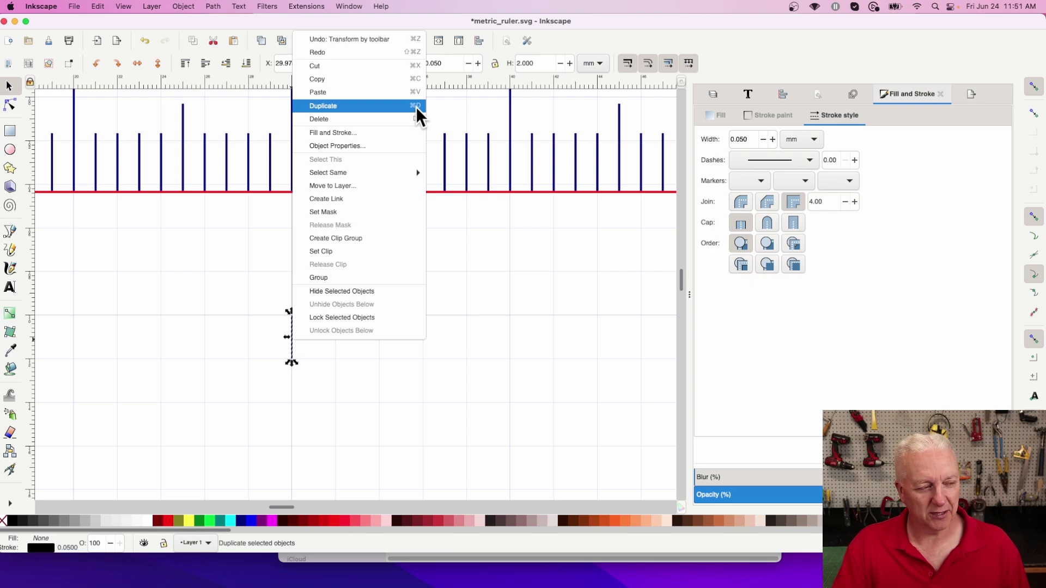
{"action": "left_click", "coordinate": [336, 105]}
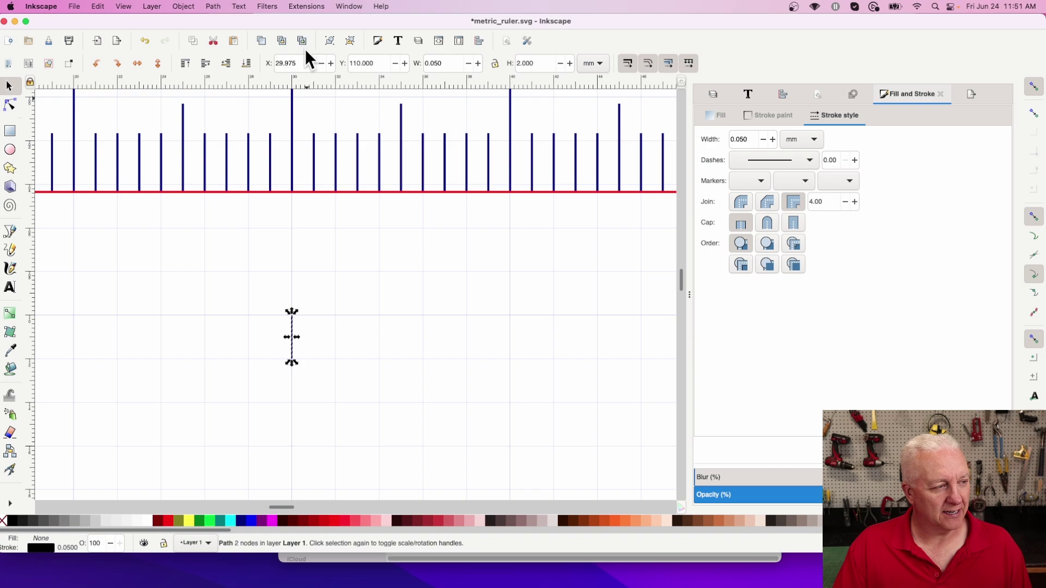
{"action": "left_click", "coordinate": [310, 63]}
{"action": "type", "text": "+1"}
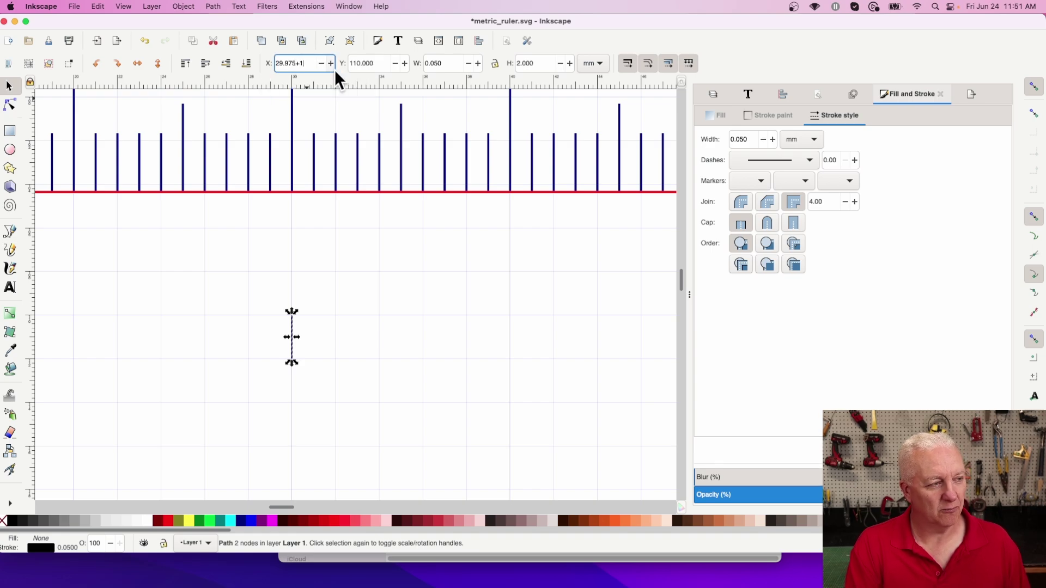
{"action": "key", "text": "Return"}
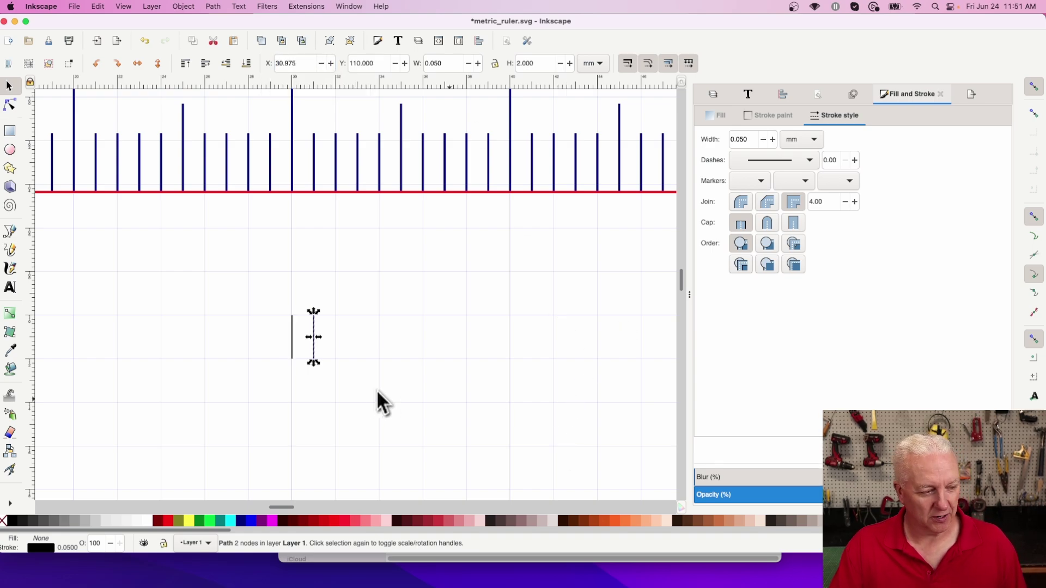
{"action": "left_click", "coordinate": [475, 309]}
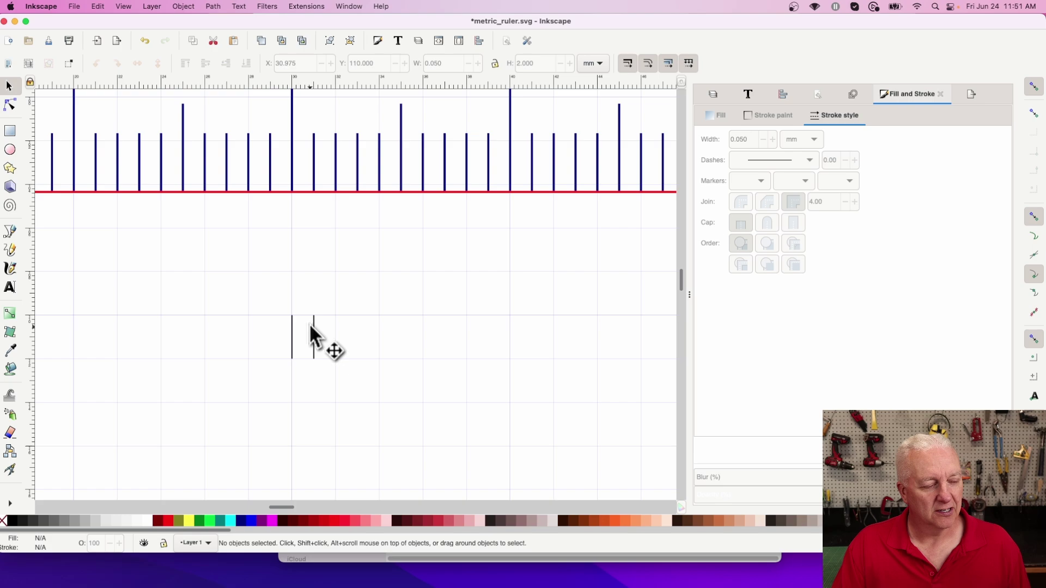
Shift a copy of the two ticks 2 mm right, giving four ticks.
{"action": "left_click_drag", "start_coordinate": [261, 303], "coordinate": [343, 373]}
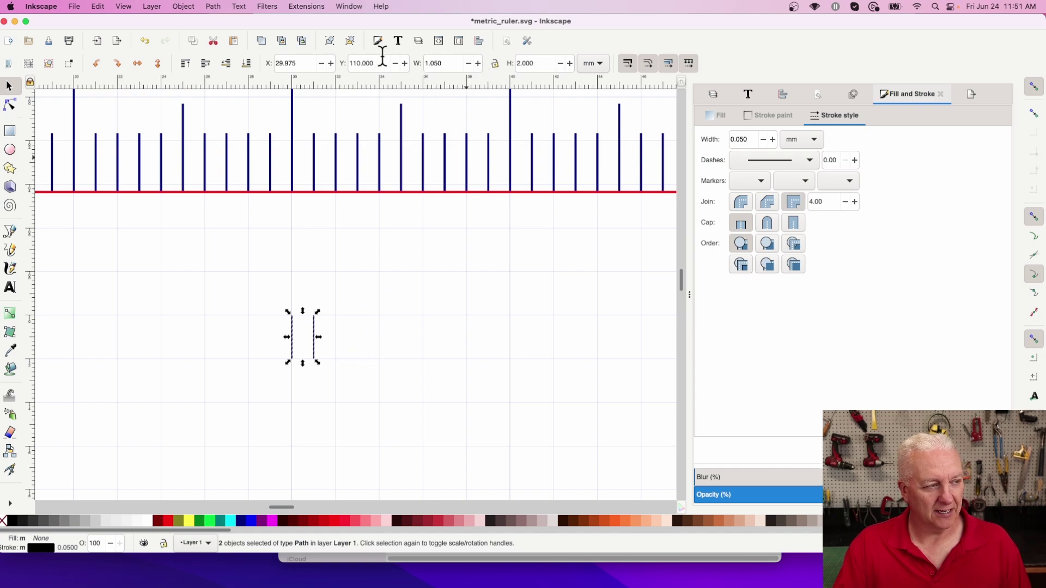
{"action": "left_click", "coordinate": [301, 63]}
{"action": "type", "text": "+"}
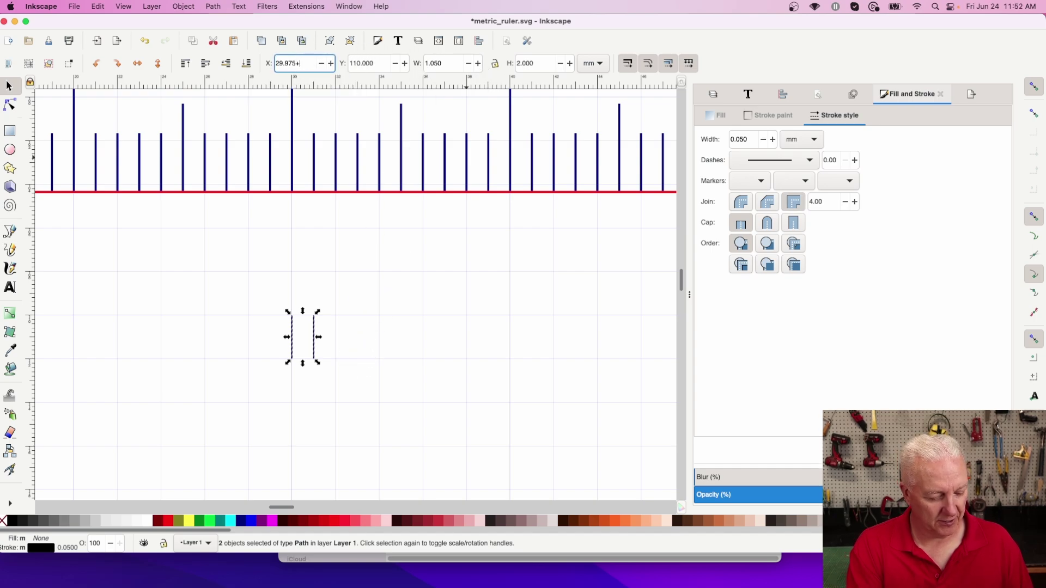
{"action": "type", "text": "2"}
{"action": "key", "text": "Return"}
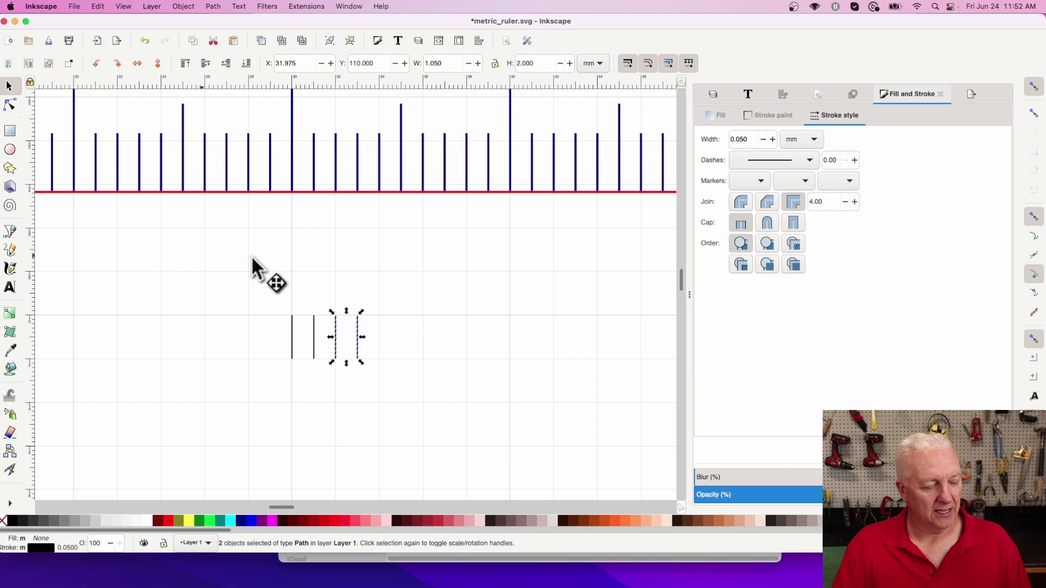
{"action": "left_click", "coordinate": [246, 284]}
Duplicate the four ticks and move the copies 4 mm right.
{"action": "left_click_drag", "start_coordinate": [247, 284], "coordinate": [387, 361]}
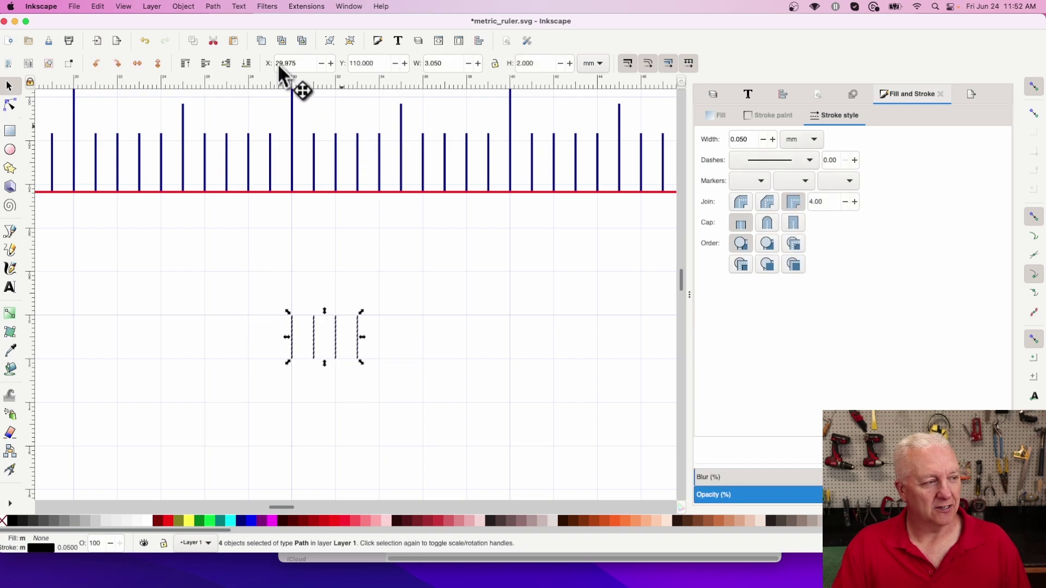
{"action": "key", "text": "alt"}
{"action": "left_click", "coordinate": [306, 62]}
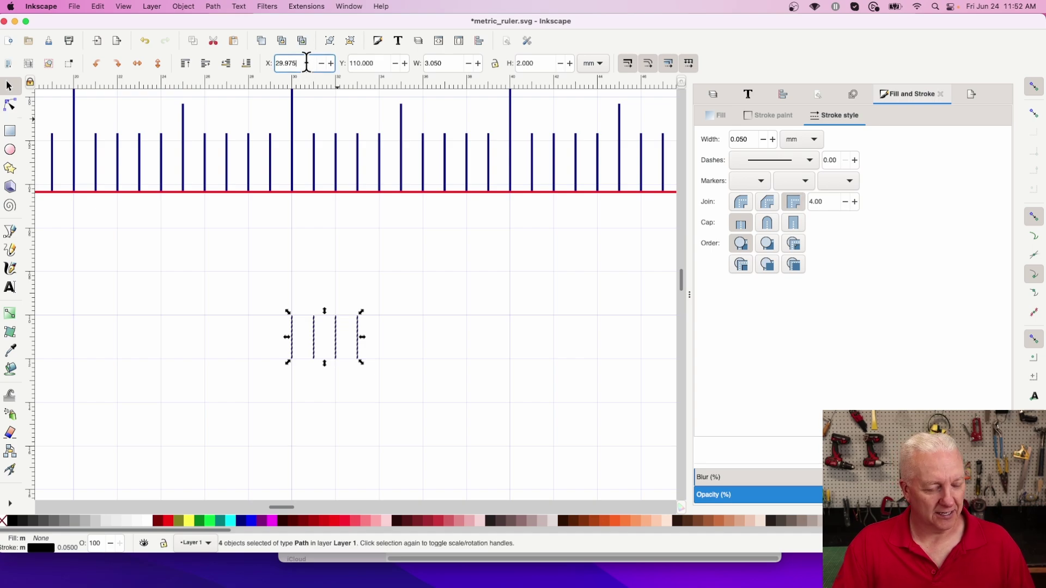
{"action": "type", "text": "+4"}
{"action": "key", "text": "Return"}
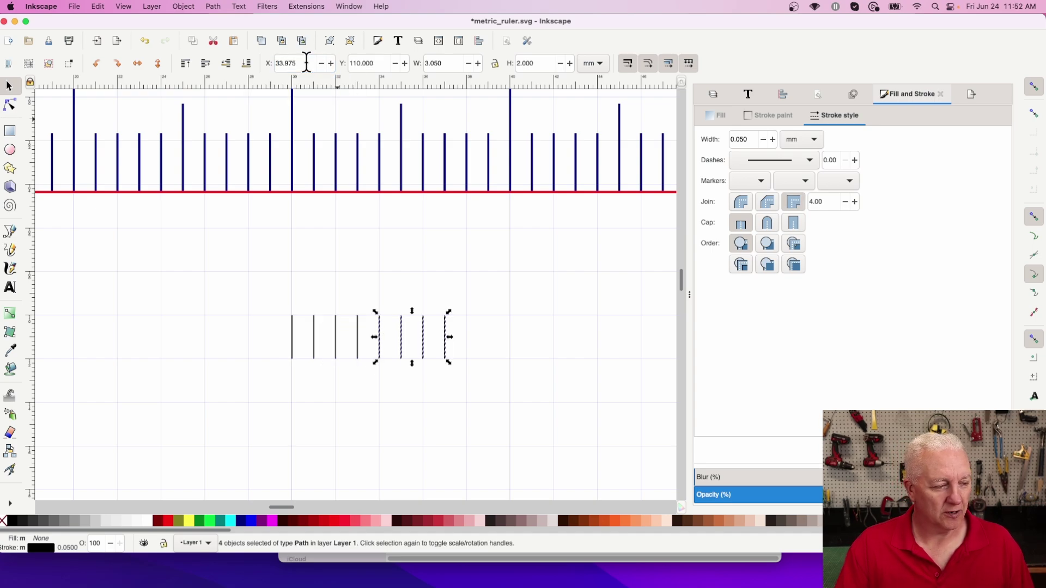
{"action": "left_click", "coordinate": [261, 295]}
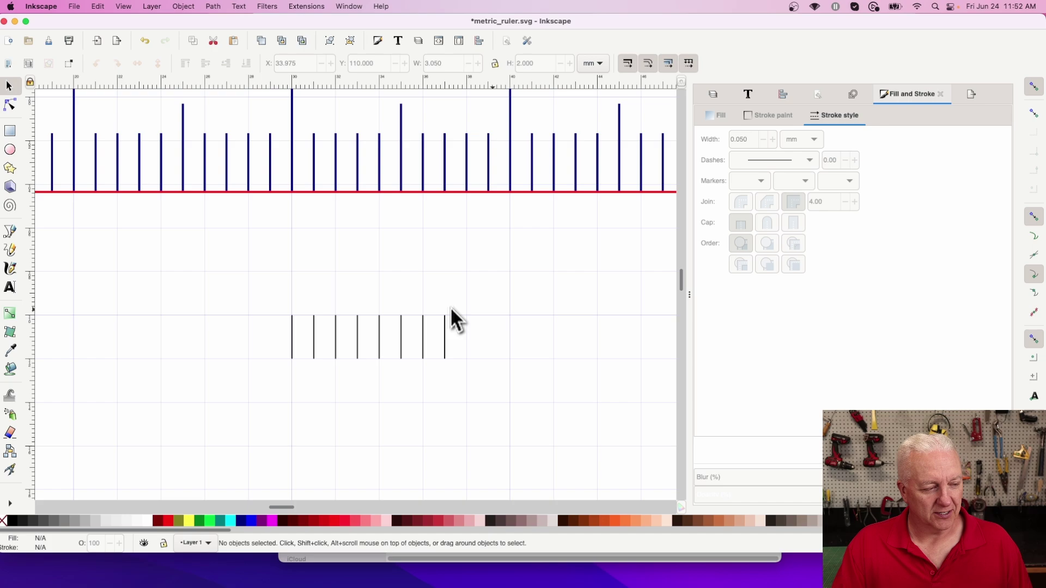
Shift the last two ticks 2 mm right, completing ten ticks ending at X 37.975 mm.
{"action": "left_click_drag", "start_coordinate": [416, 296], "coordinate": [462, 367]}
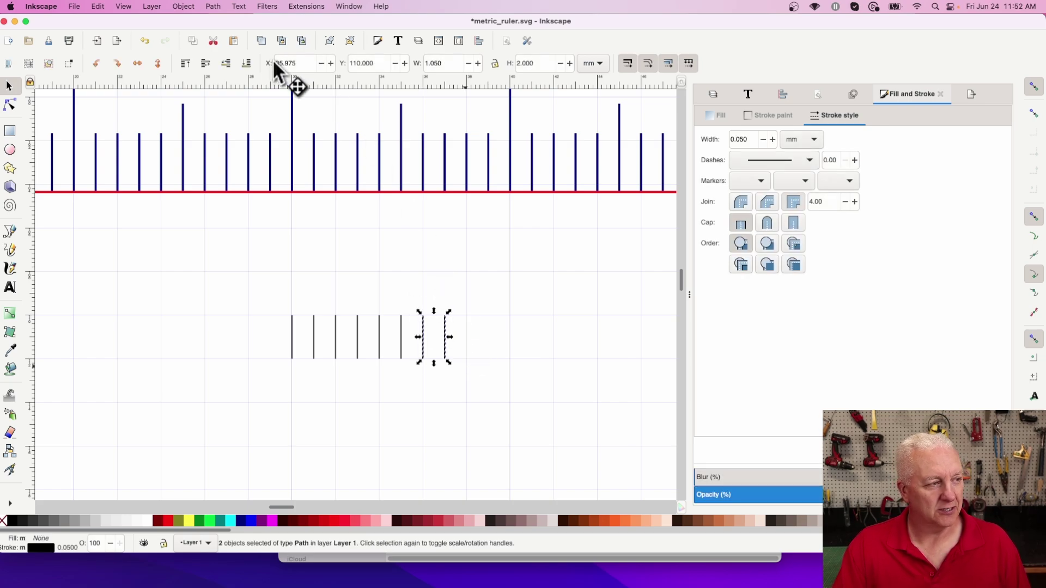
{"action": "left_click", "coordinate": [305, 62]}
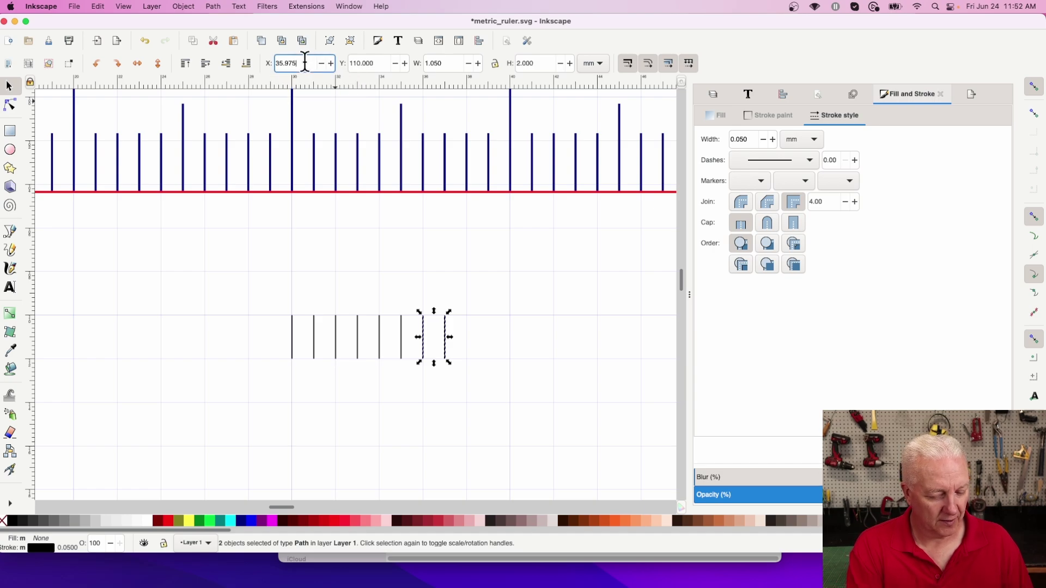
{"action": "type", "text": "+2"}
{"action": "key", "text": "Return"}
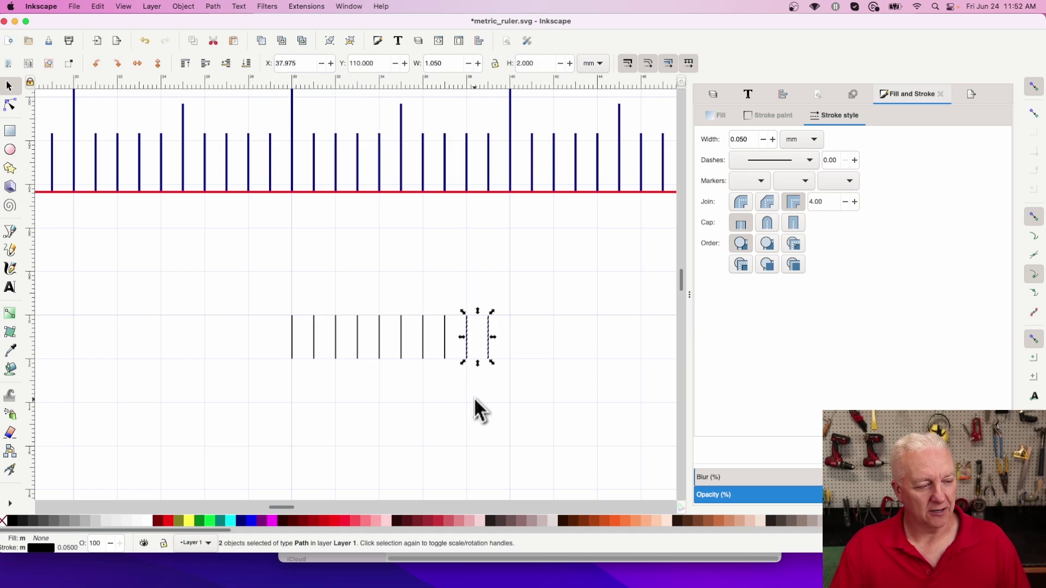
{"action": "left_click", "coordinate": [520, 329]}
{"action": "scroll", "coordinate": [528, 242], "scroll_direction": "up", "scroll_amount": 2}
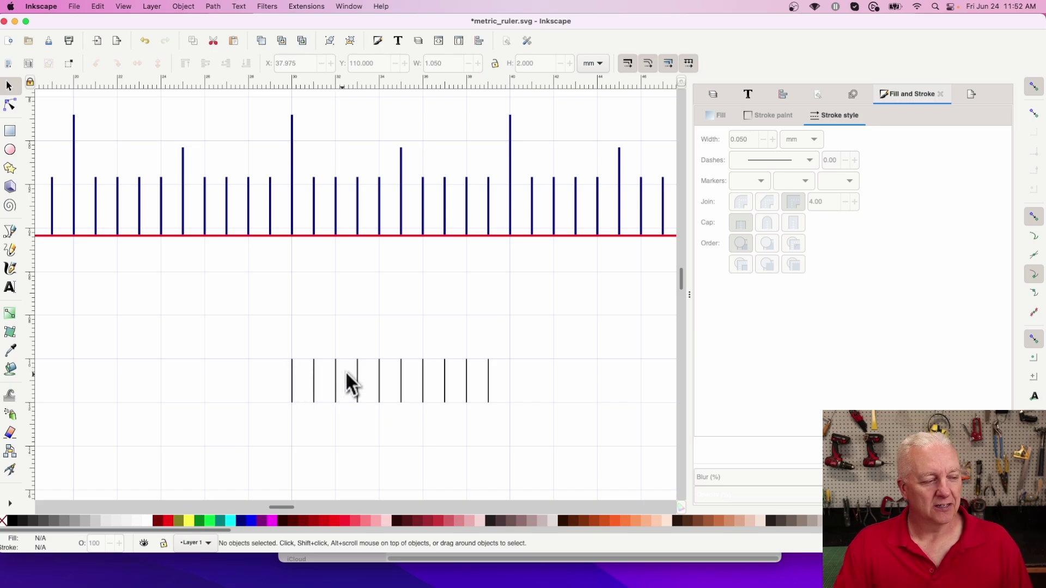
Make the fifth tick 3 mm tall and the last tick 4 mm tall.
{"action": "left_click", "coordinate": [379, 372]}
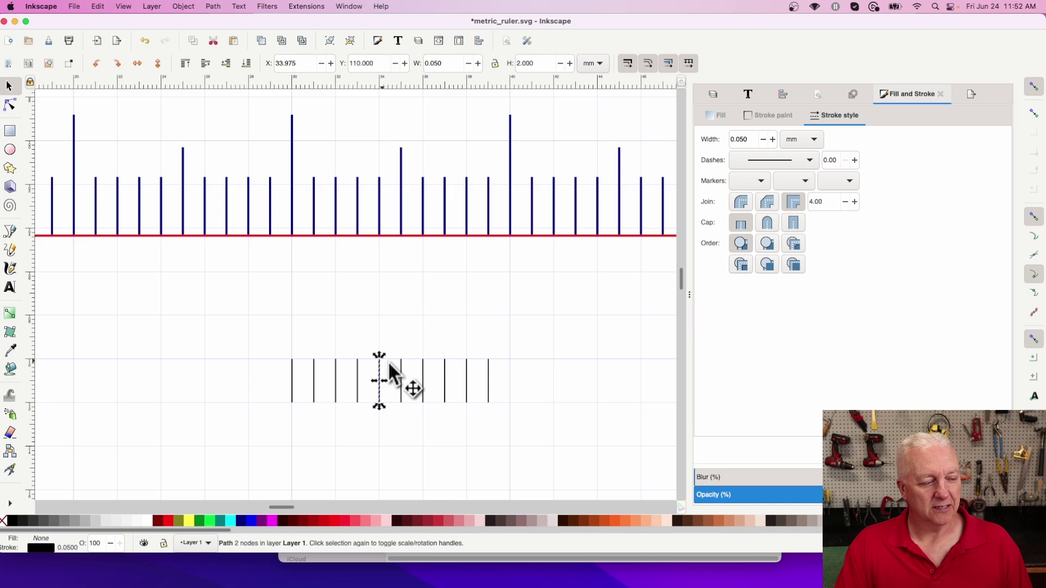
{"action": "double_click", "coordinate": [540, 63]}
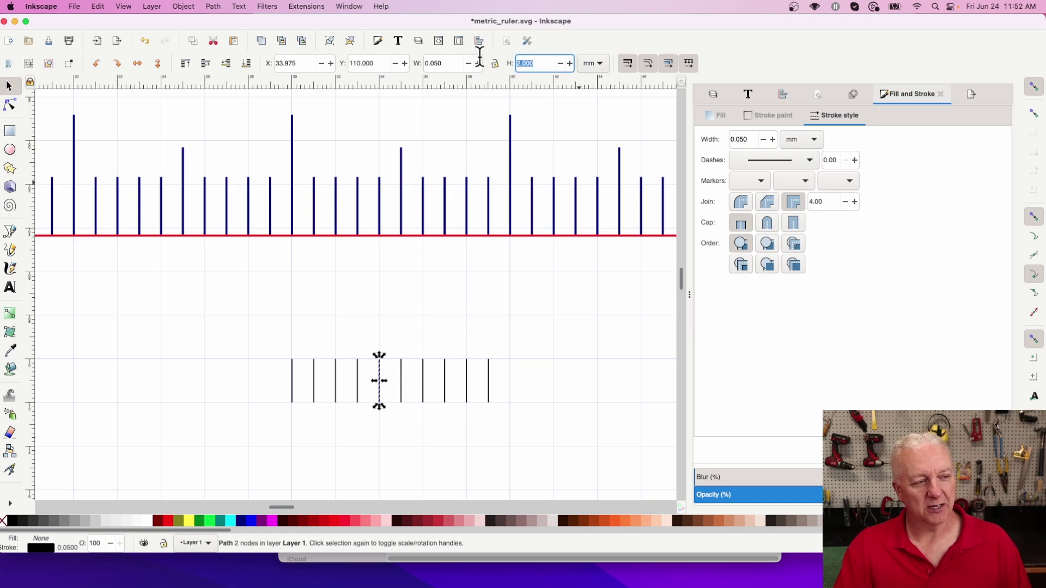
{"action": "type", "text": "3"}
{"action": "key", "text": "Return"}
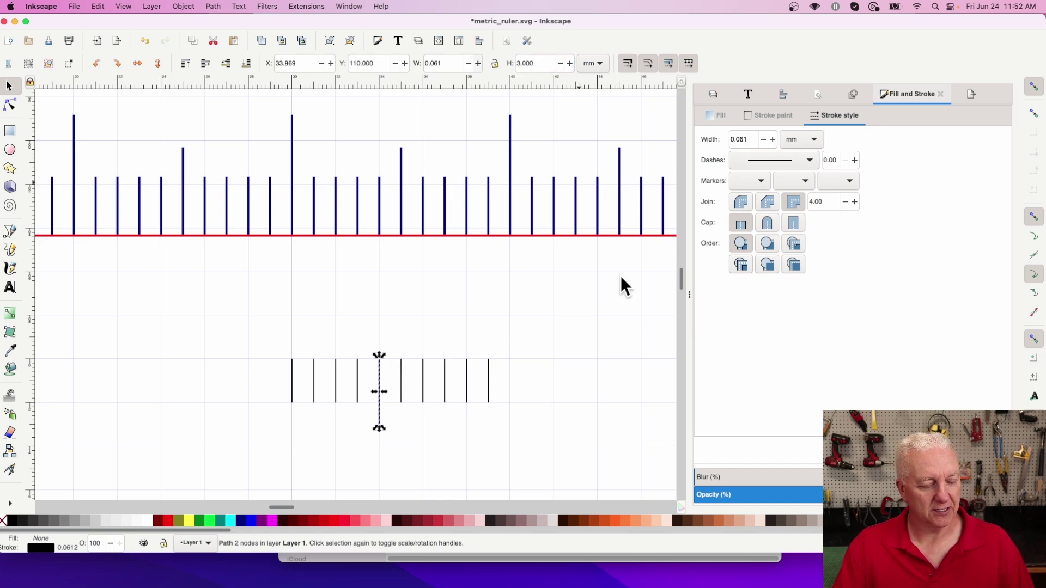
{"action": "left_click", "coordinate": [489, 382]}
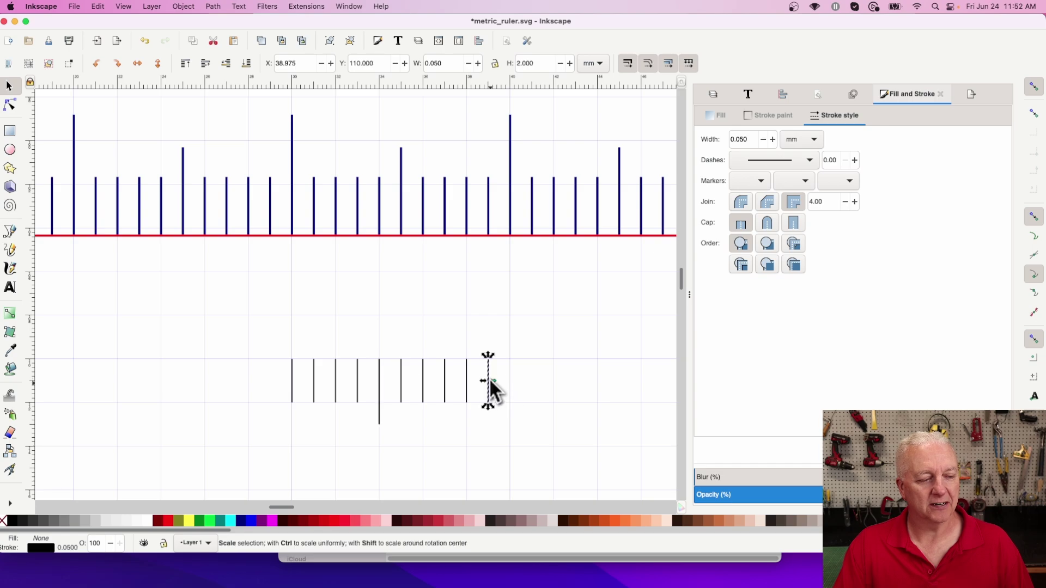
{"action": "double_click", "coordinate": [540, 60]}
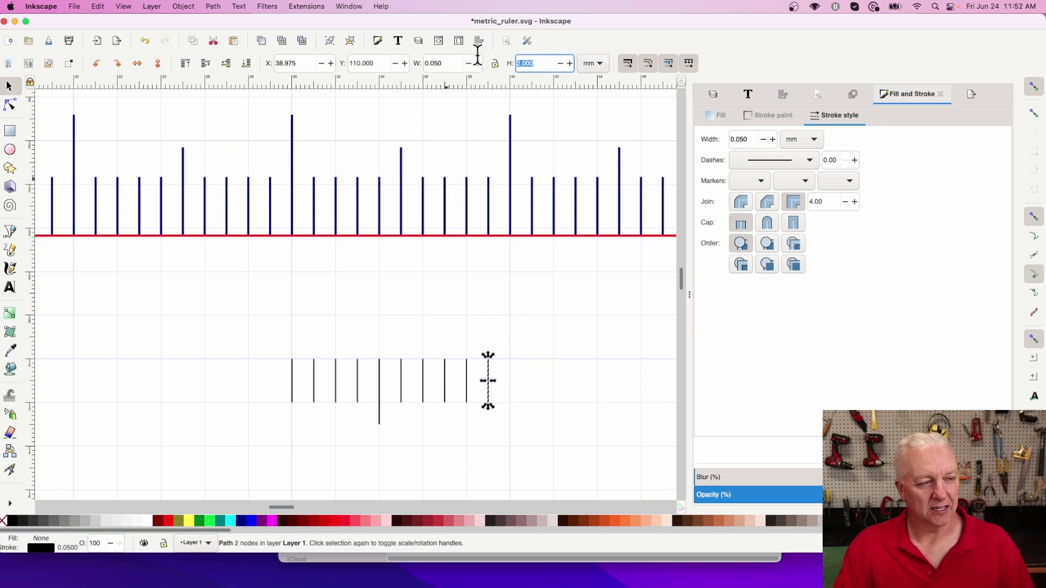
{"action": "type", "text": "4"}
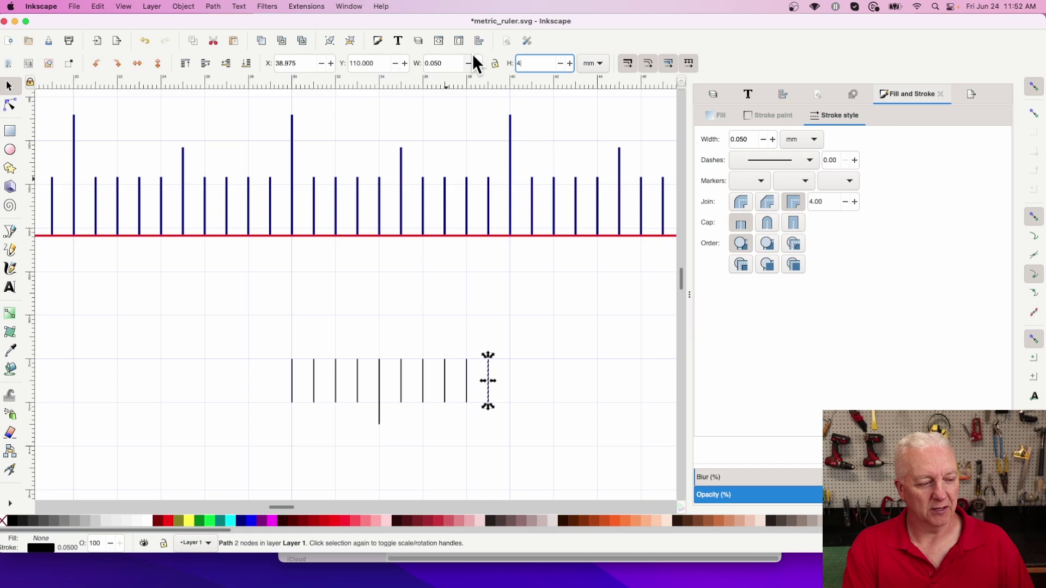
{"action": "key", "text": "Return"}
{"action": "left_click", "coordinate": [283, 357]}
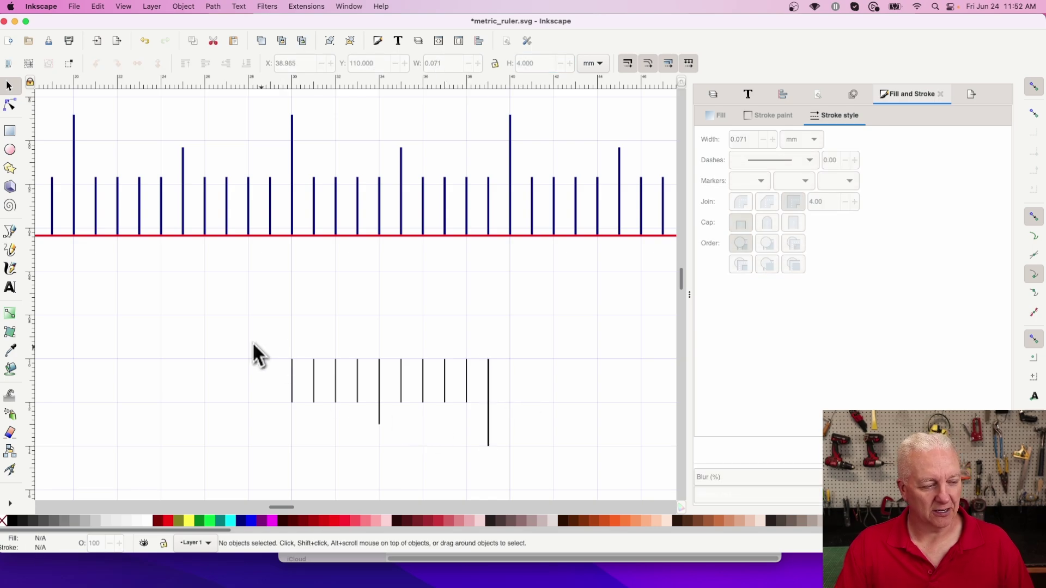
Group the ten ticks and rotate the group 180° so the 4 mm tick is leftmost.
{"action": "mouse_move", "coordinate": [254, 344]}
{"action": "left_mouse_down"}
{"action": "mouse_move", "coordinate": [310, 413]}
{"action": "mouse_move", "coordinate": [518, 467]}
{"action": "left_mouse_up"}
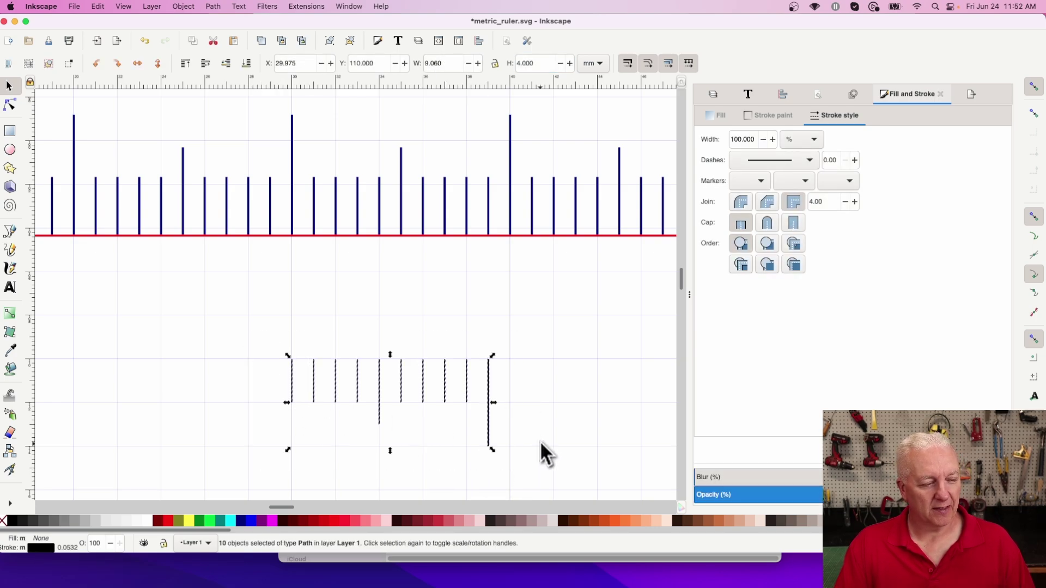
{"action": "right_click", "coordinate": [489, 423]}
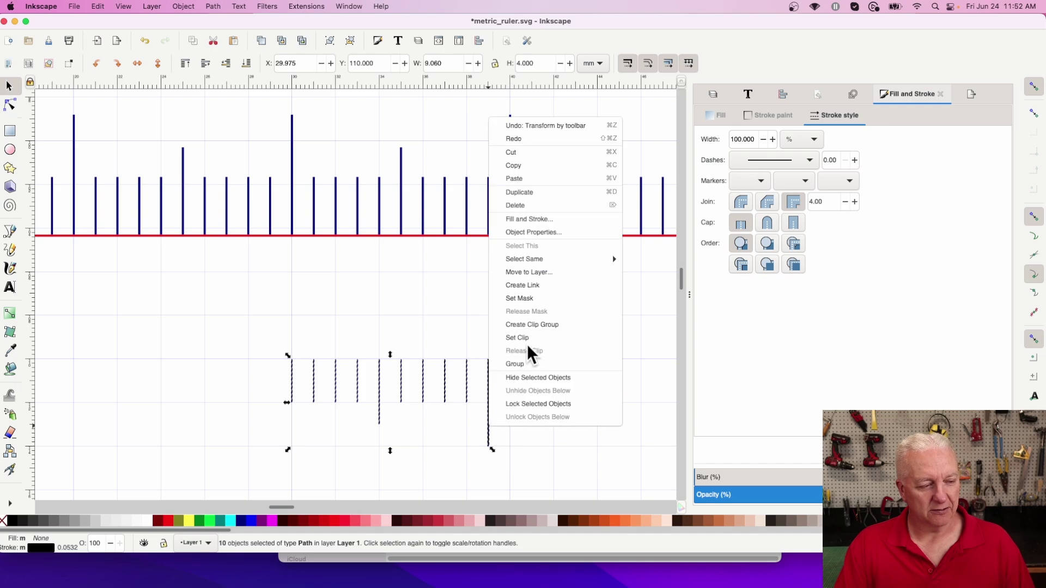
{"action": "left_click", "coordinate": [519, 363]}
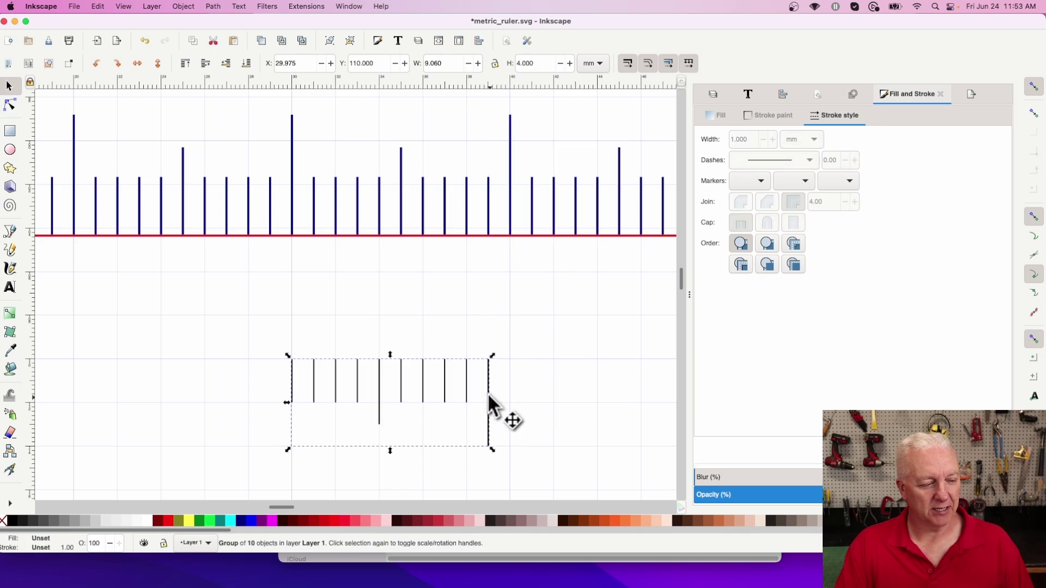
{"action": "left_click", "coordinate": [488, 394]}
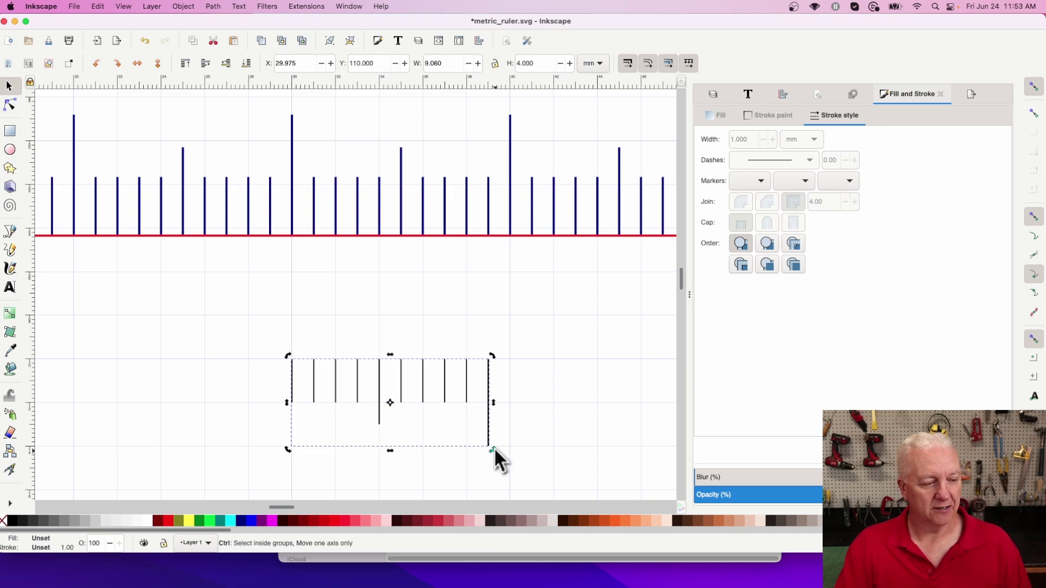
{"action": "left_click_drag", "start_coordinate": [493, 447], "coordinate": [242, 356]}
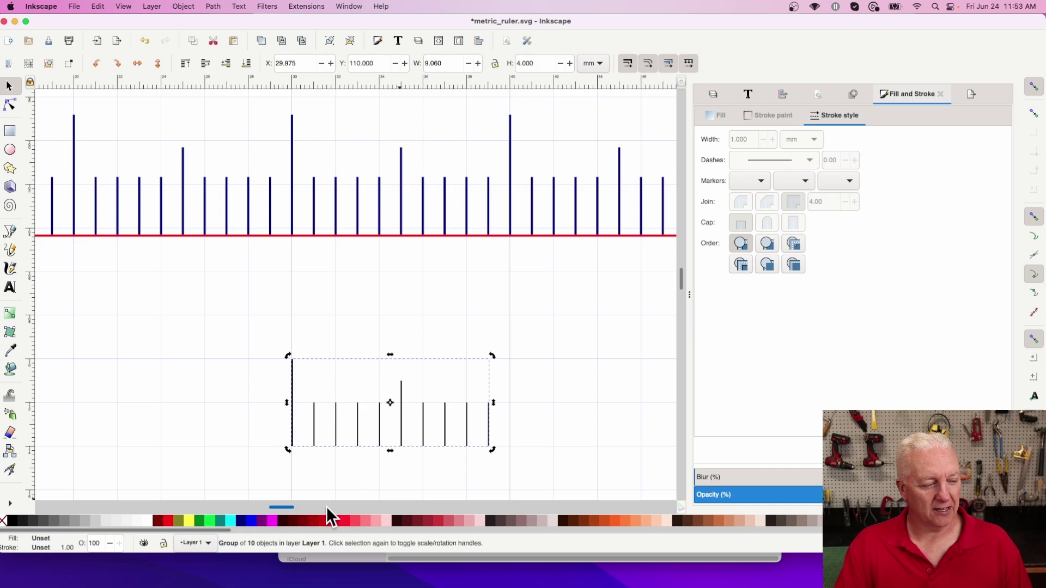
{"action": "scroll", "coordinate": [326, 510], "scroll_direction": "right", "scroll_amount": 10}
{"action": "scroll", "coordinate": [304, 509], "scroll_direction": "left", "scroll_amount": 8}
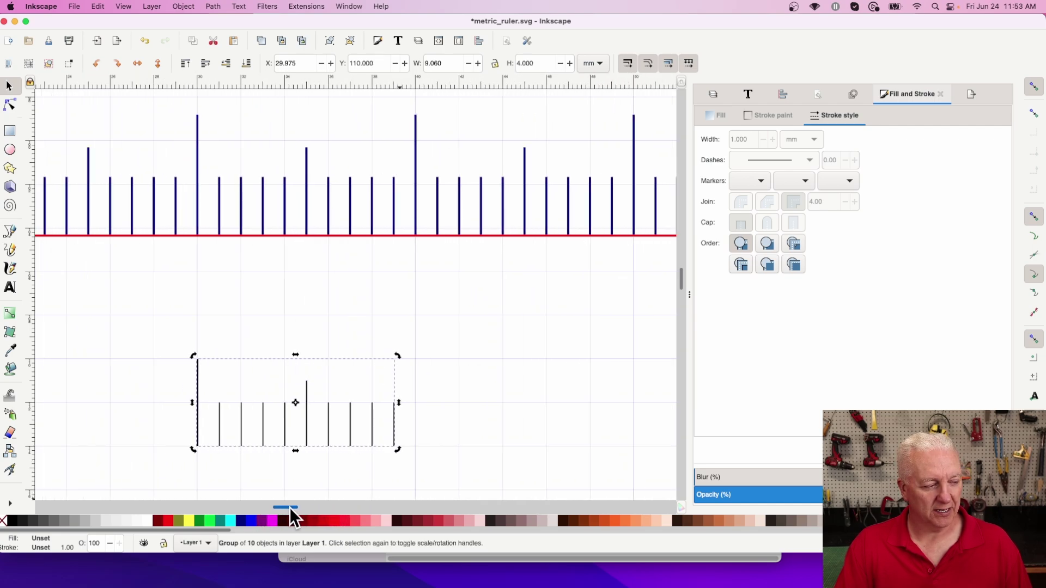
{"action": "scroll", "coordinate": [293, 516], "scroll_direction": "right", "scroll_amount": 1}
{"action": "left_click", "coordinate": [499, 434]}
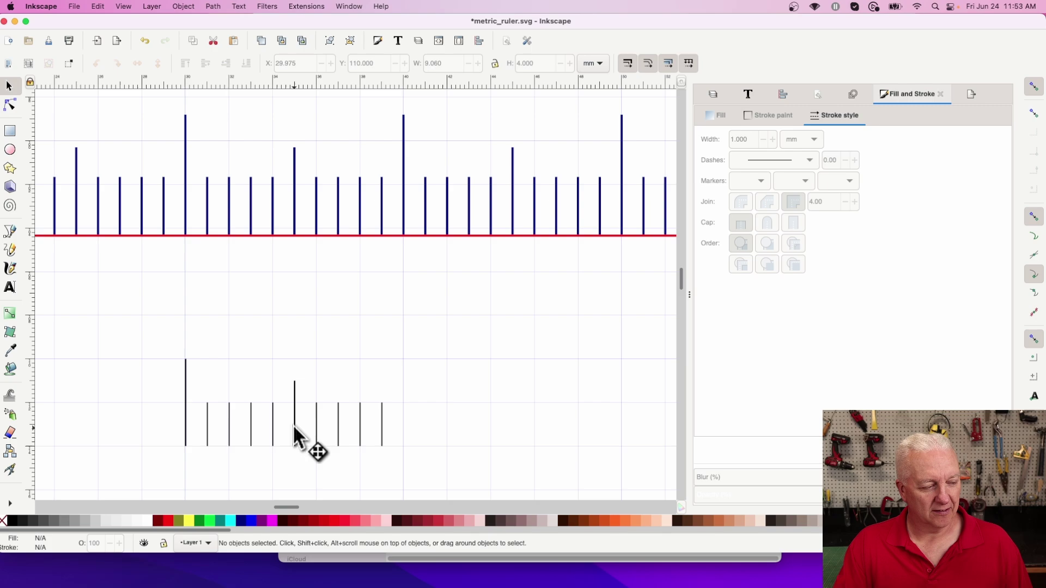
Place a copy of the tick group 10 mm to the right, then zoom out.
{"action": "left_click", "coordinate": [294, 437]}
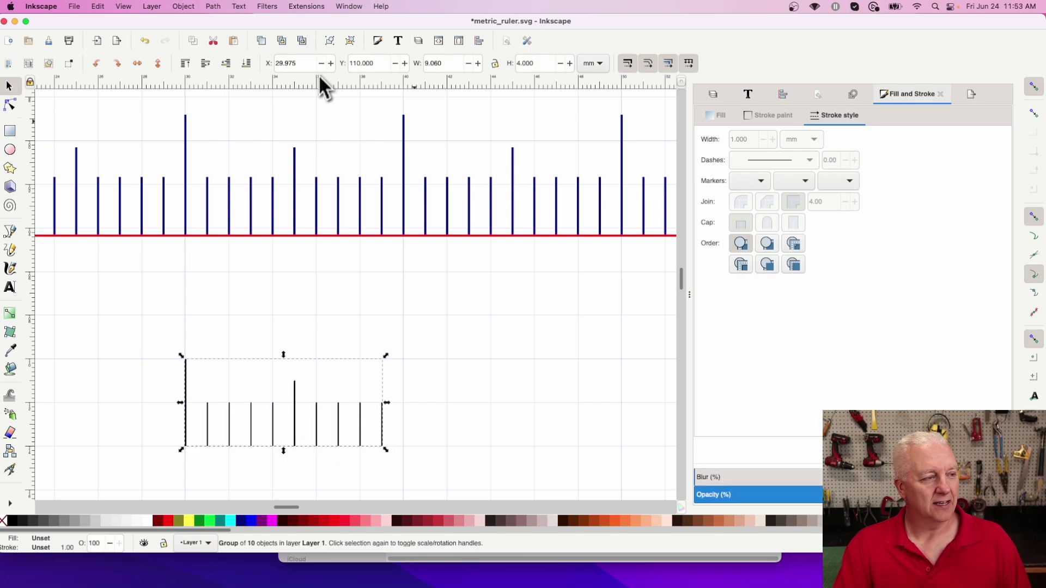
{"action": "left_click", "coordinate": [305, 63]}
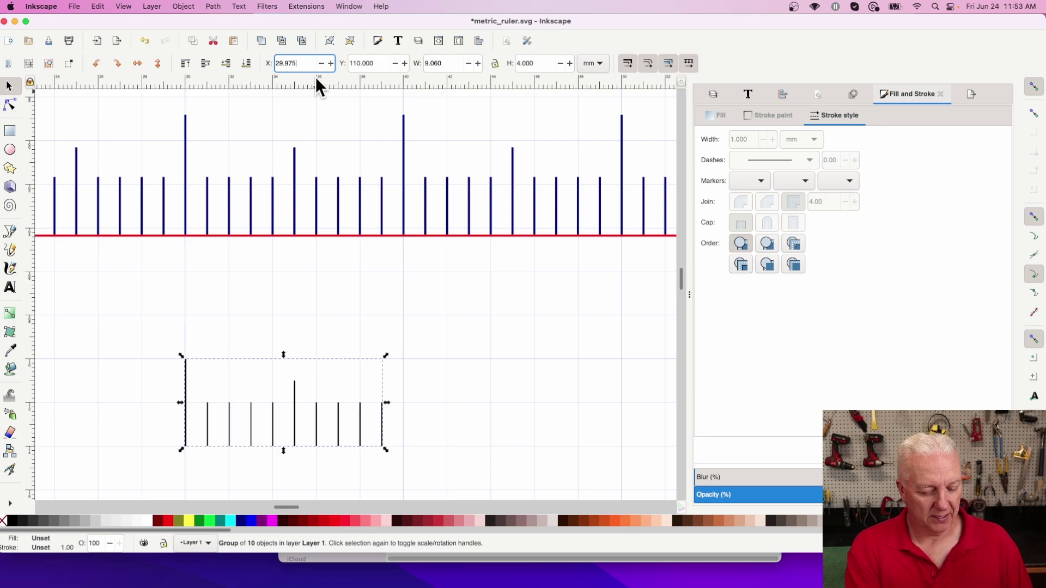
{"action": "type", "text": "+10"}
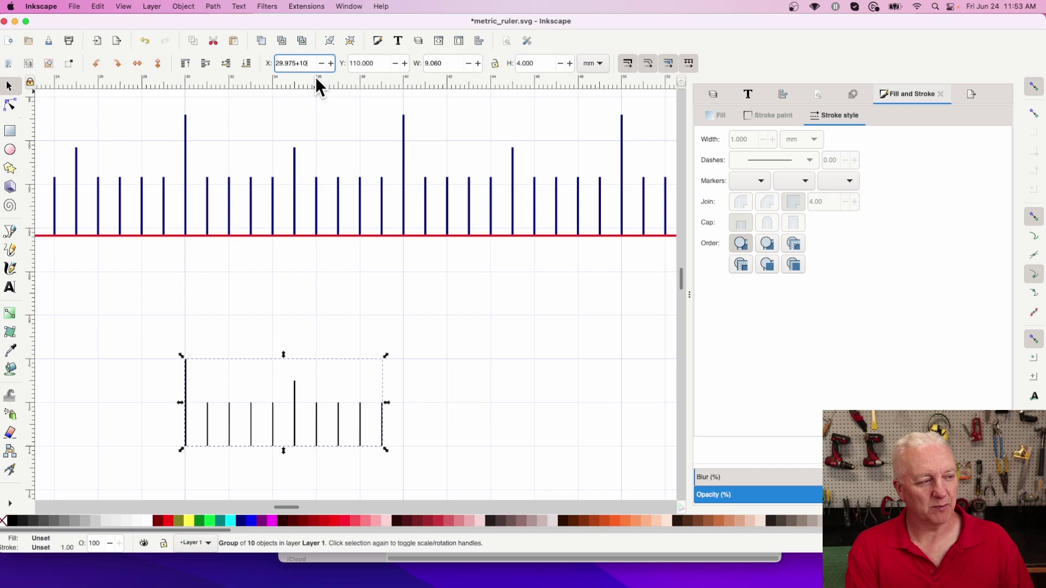
{"action": "key", "text": "Return"}
{"action": "left_click", "coordinate": [396, 395]}
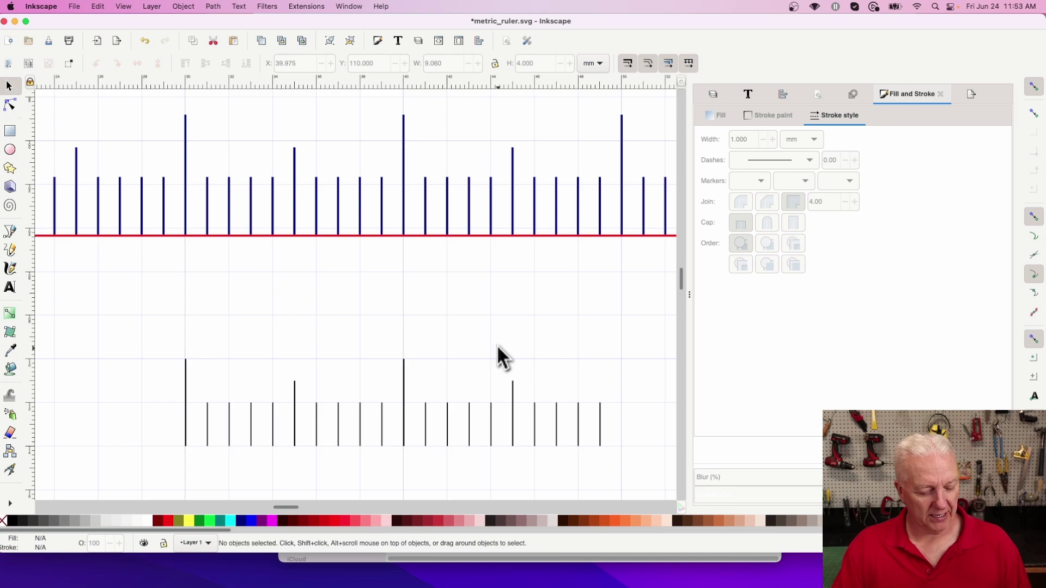
{"action": "key", "text": "5"}
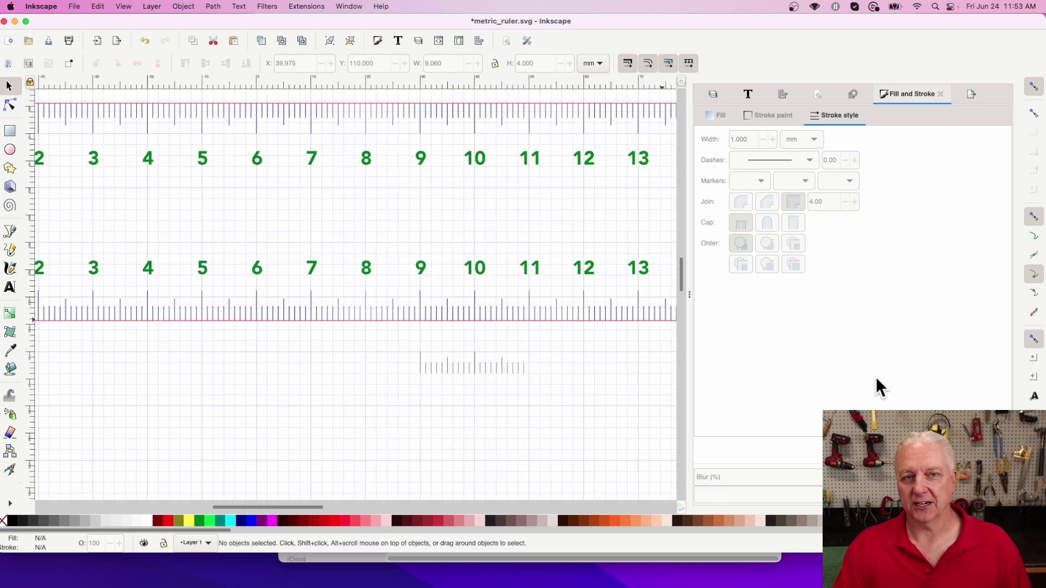
Scroll down and pan to view the tick row beneath the finished ruler.
{"action": "scroll", "coordinate": [567, 376], "scroll_direction": "down", "scroll_amount": 2, "text": "ctrl"}
{"action": "left_click_drag", "start_coordinate": [322, 512], "coordinate": [355, 513]}
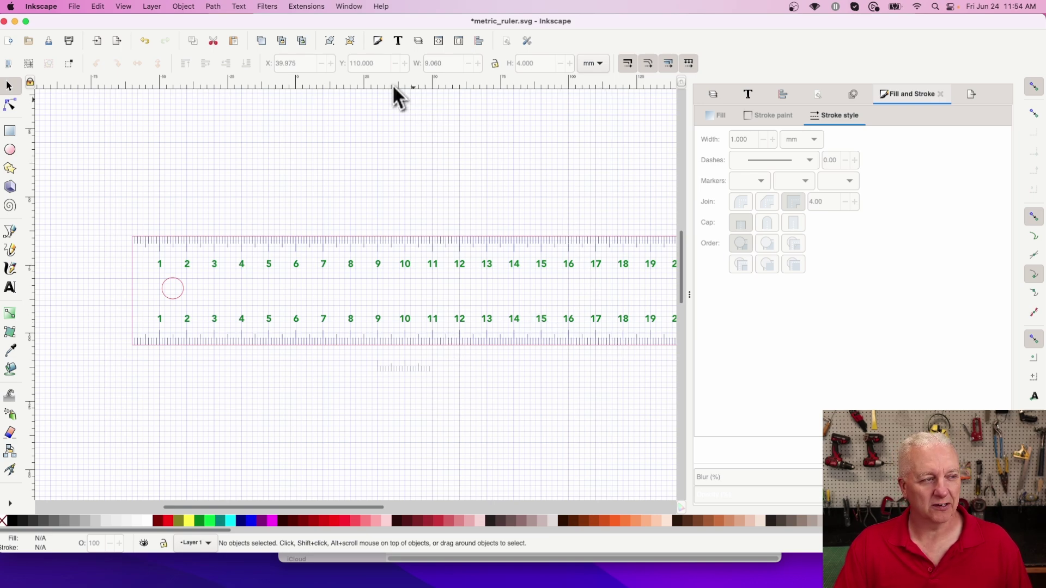
Browse the Text menu without choosing anything, then zoom out so the whole ruler fits.
{"action": "left_click", "coordinate": [243, 5]}
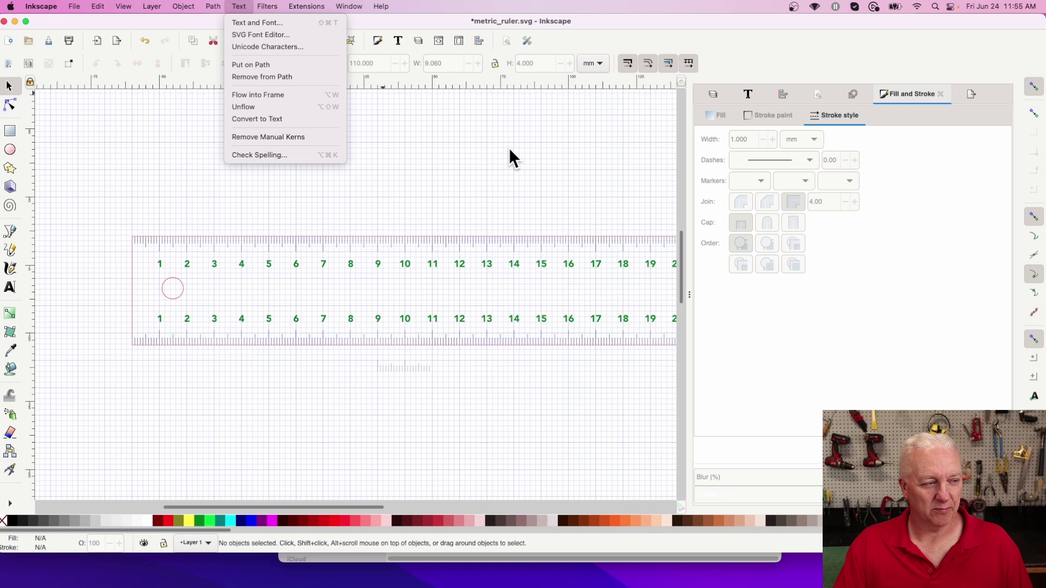
{"action": "left_click", "coordinate": [653, 210]}
{"action": "scroll", "coordinate": [633, 381], "scroll_direction": "down", "scroll_amount": 2}
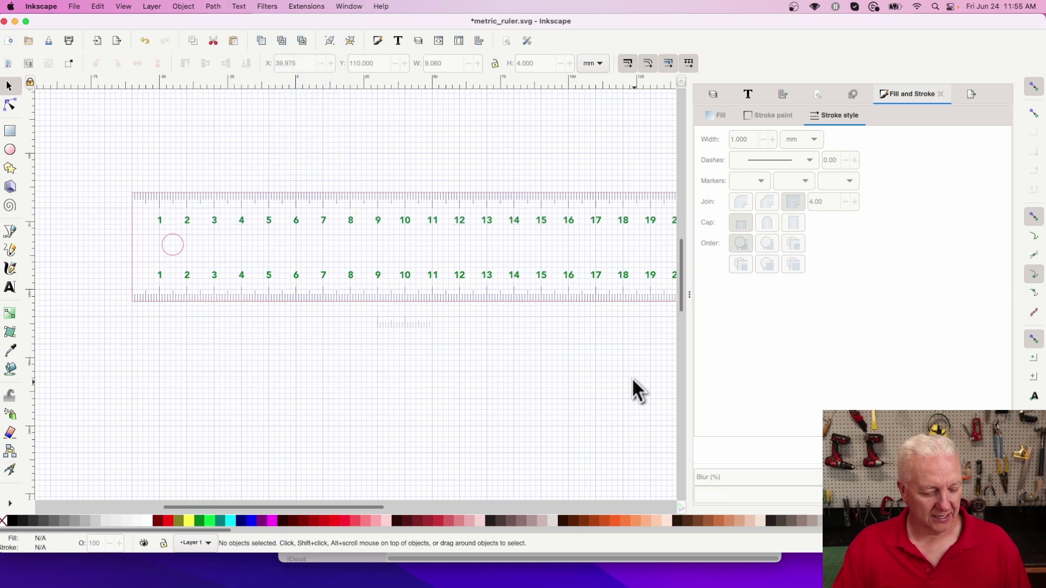
{"action": "scroll", "coordinate": [632, 378], "scroll_direction": "down", "scroll_amount": 2, "text": "ctrl"}
{"action": "left_click_drag", "start_coordinate": [410, 507], "coordinate": [514, 498]}
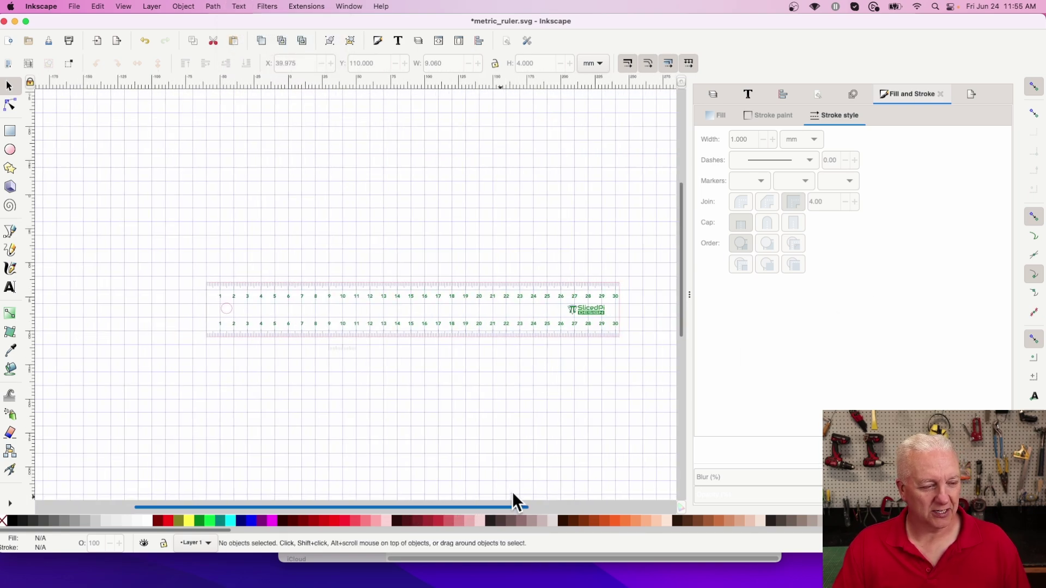
{"action": "scroll", "coordinate": [495, 416], "scroll_direction": "right", "scroll_amount": 1}
{"action": "scroll", "coordinate": [509, 342], "scroll_direction": "left", "scroll_amount": 3}
{"action": "scroll", "coordinate": [511, 345], "scroll_direction": "right", "scroll_amount": 2}
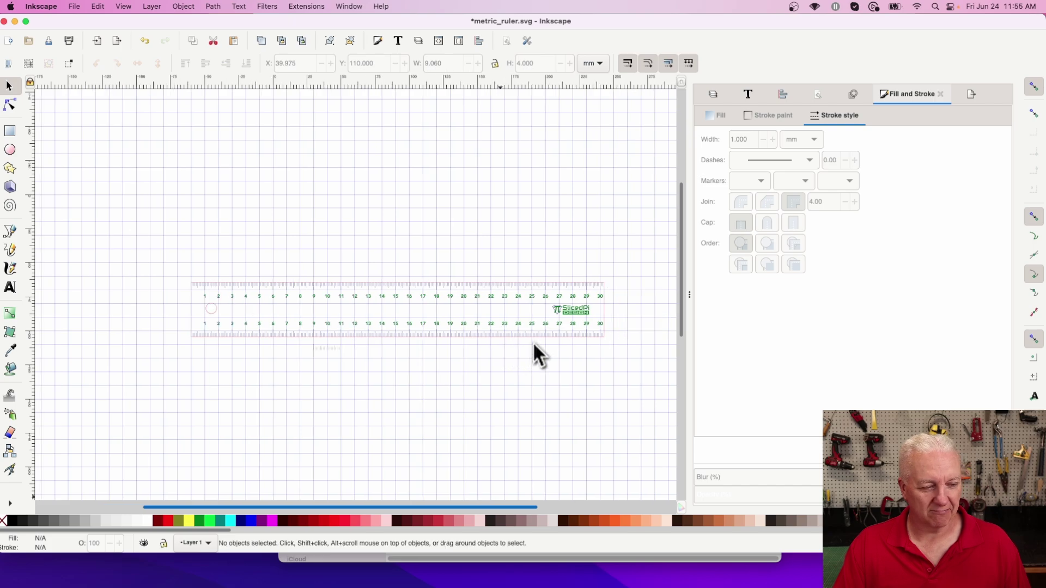